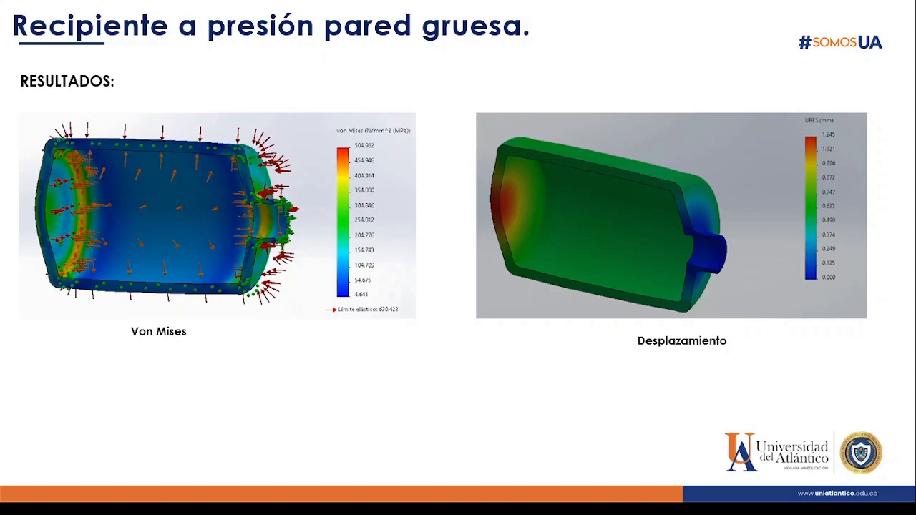
Leave the slide show, return to SOLIDWORKS, and apply a section view through the vessel.
key(Escape)
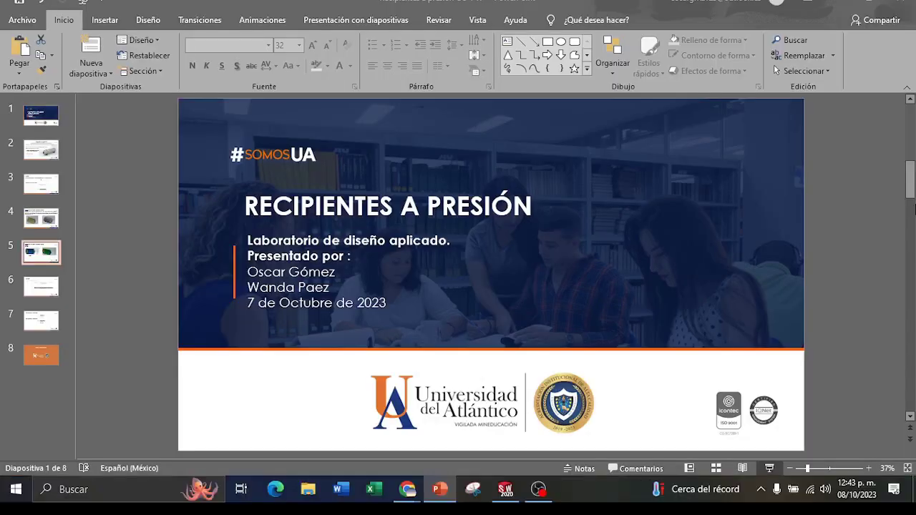
click(505, 492)
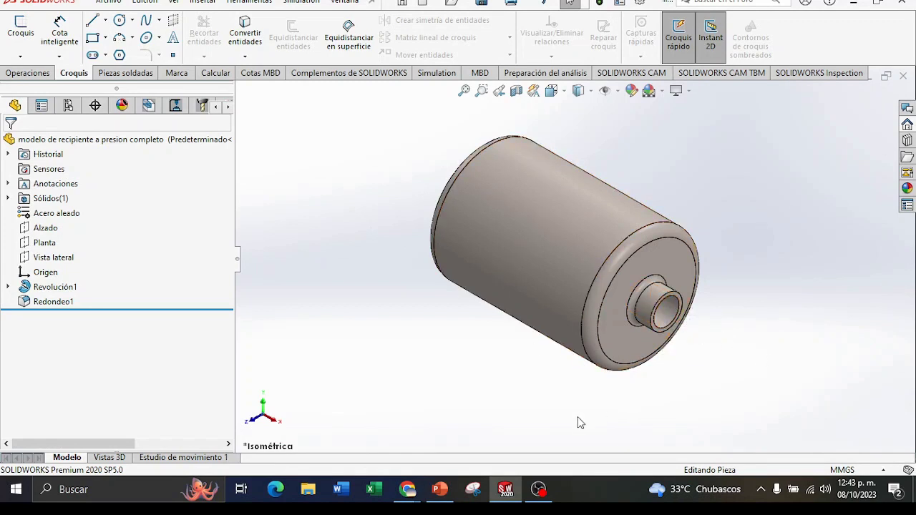
click(516, 91)
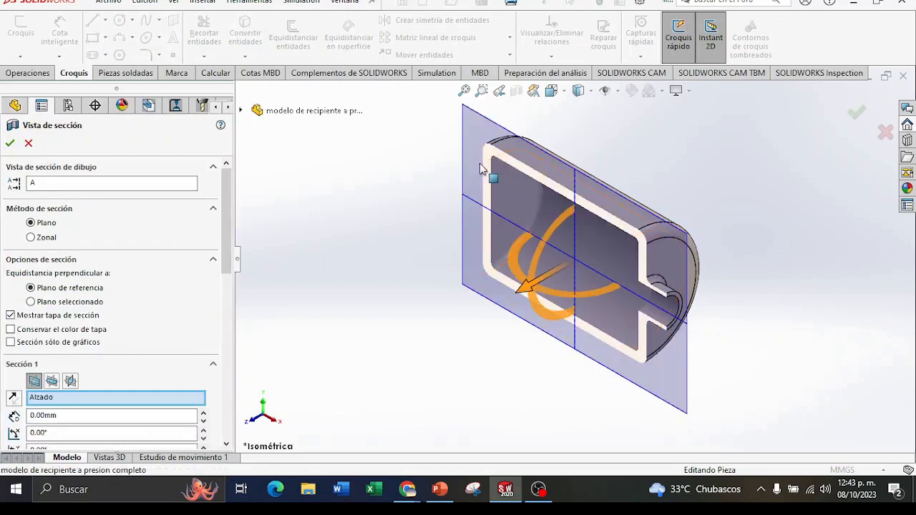
click(11, 143)
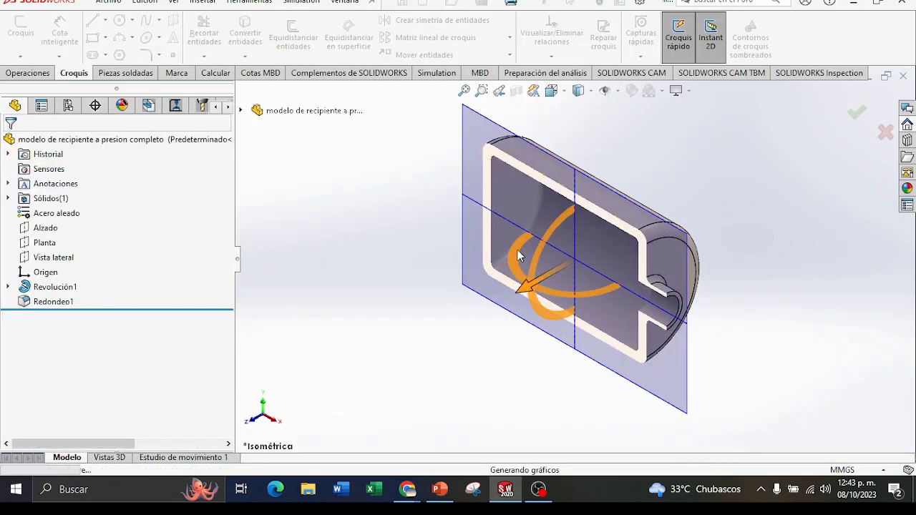
middle_drag(509, 323, 520, 349)
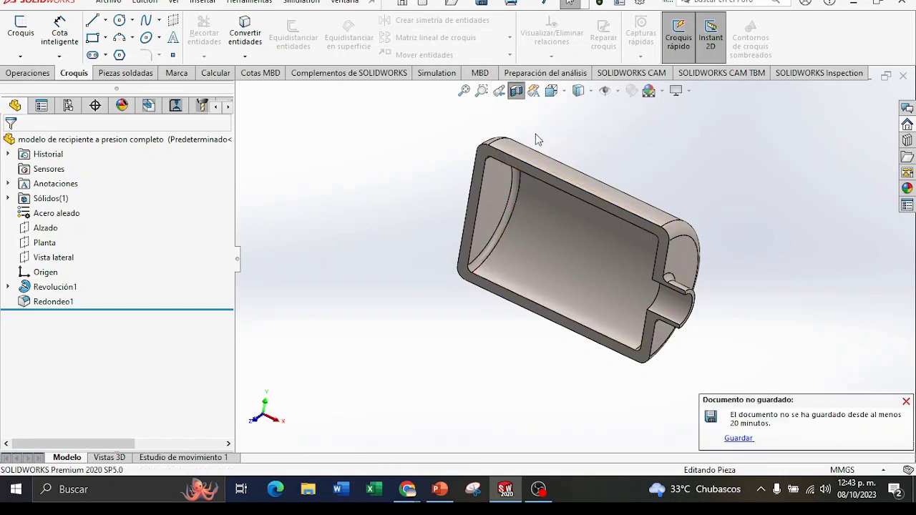
Turn off the section view and change Revolución1's revolve angle to 180°.
click(516, 90)
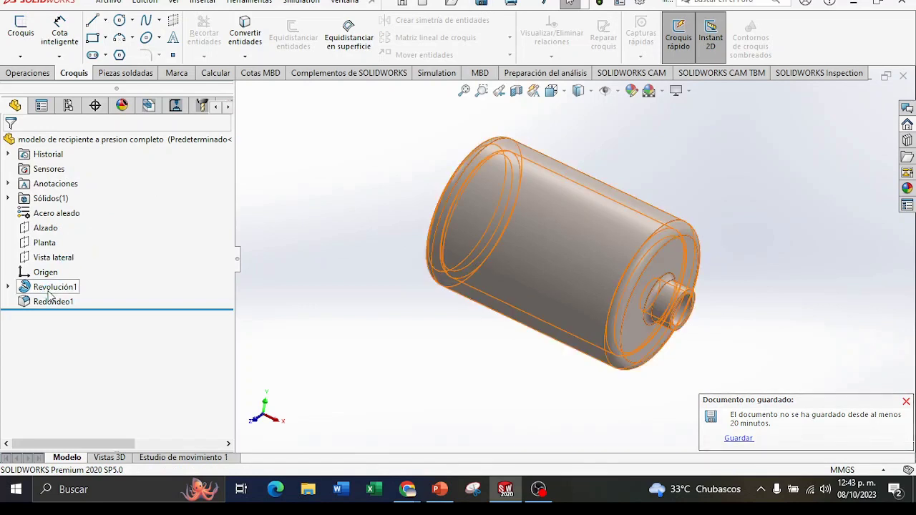
right_click(48, 289)
key(Escape)
key(Escape)
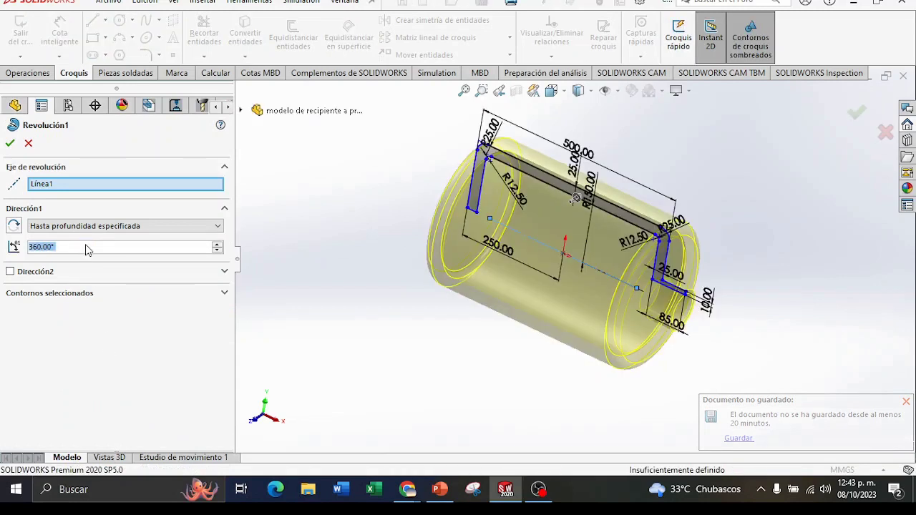
click(87, 247)
double_click(87, 247)
text(18)
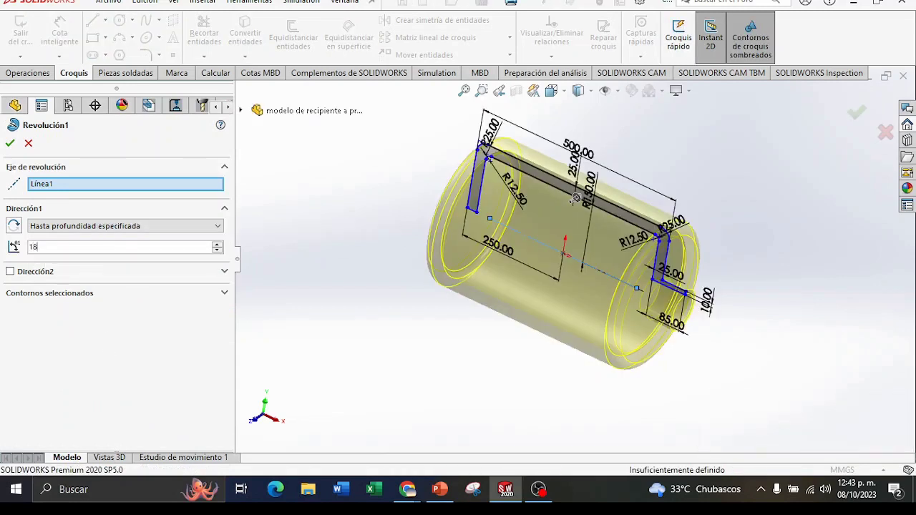
text(0)
key(Return)
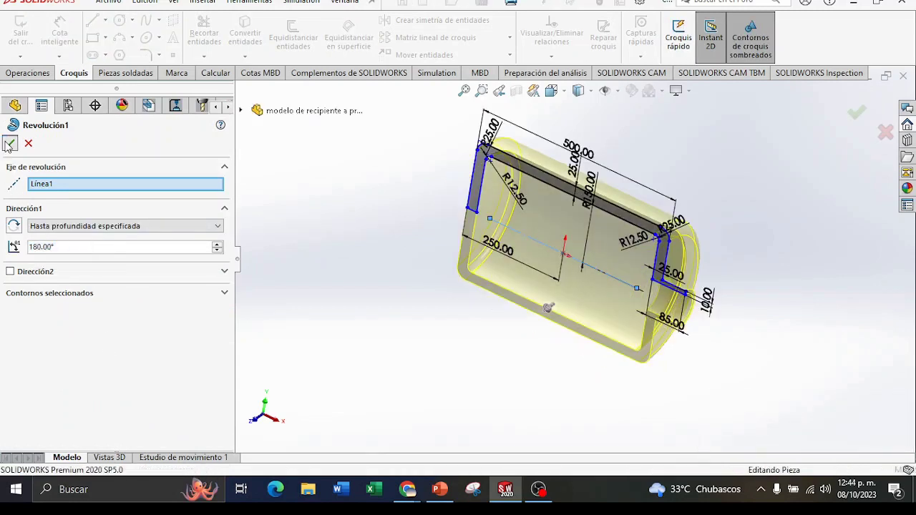
click(10, 144)
Create a static study named 'recipiente a presion' and widen the study tree.
click(427, 76)
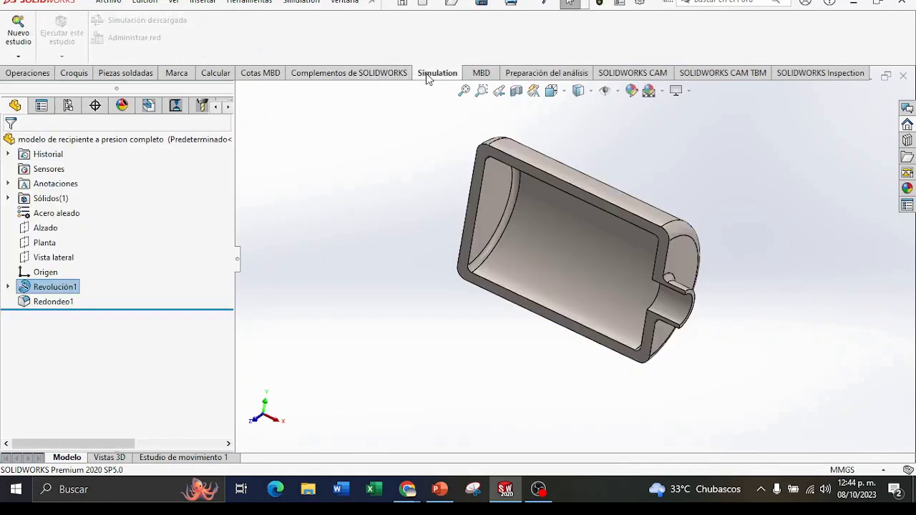
click(31, 34)
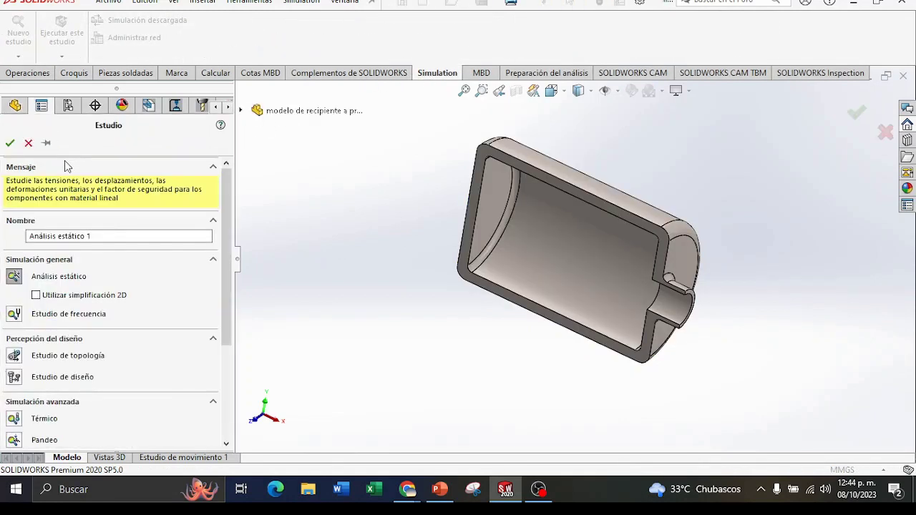
drag(102, 237, 34, 239)
text(A)
click(10, 143)
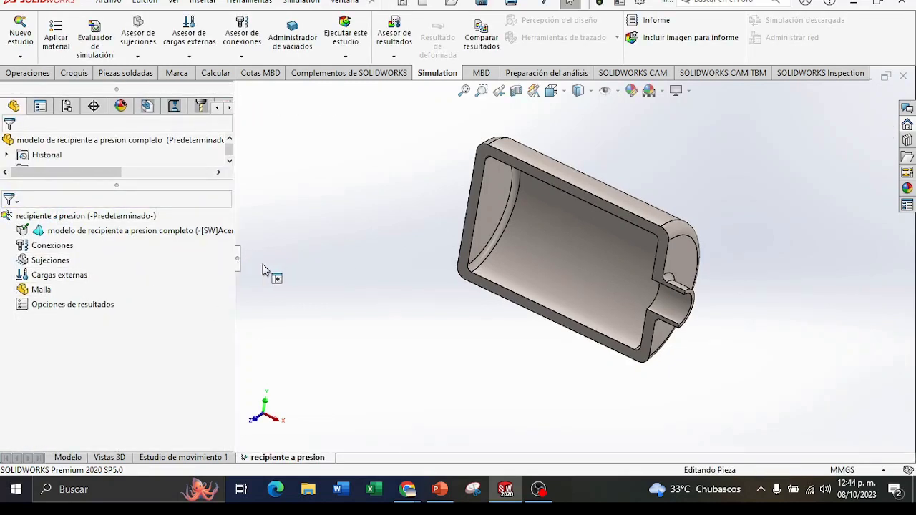
mouse_move(237, 264)
mouse_down()
mouse_move(312, 261)
mouse_move(207, 262)
mouse_up()
Add a Simetría fixture on the vessel's cut faces.
right_click(65, 265)
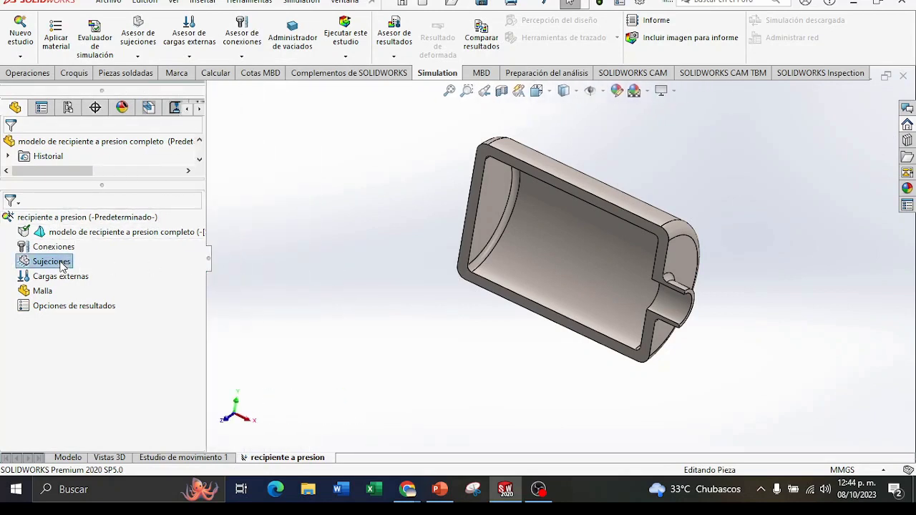
click(95, 54)
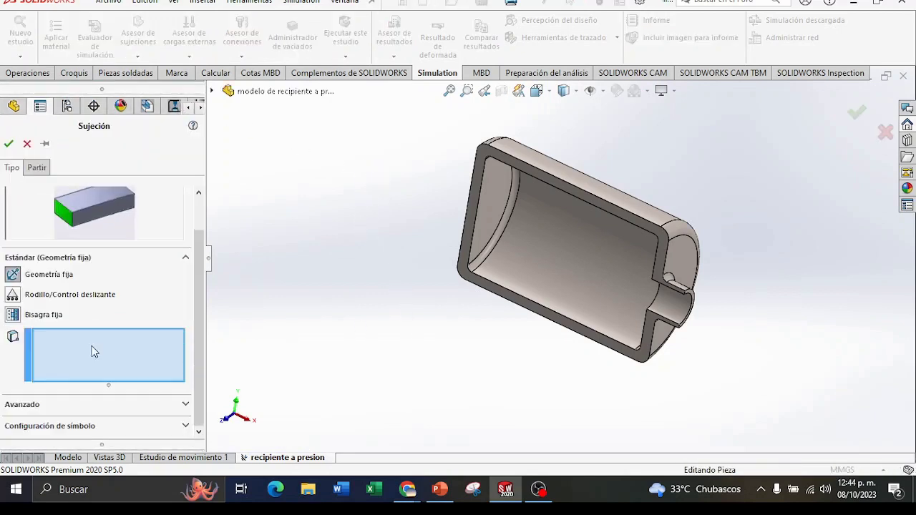
click(36, 404)
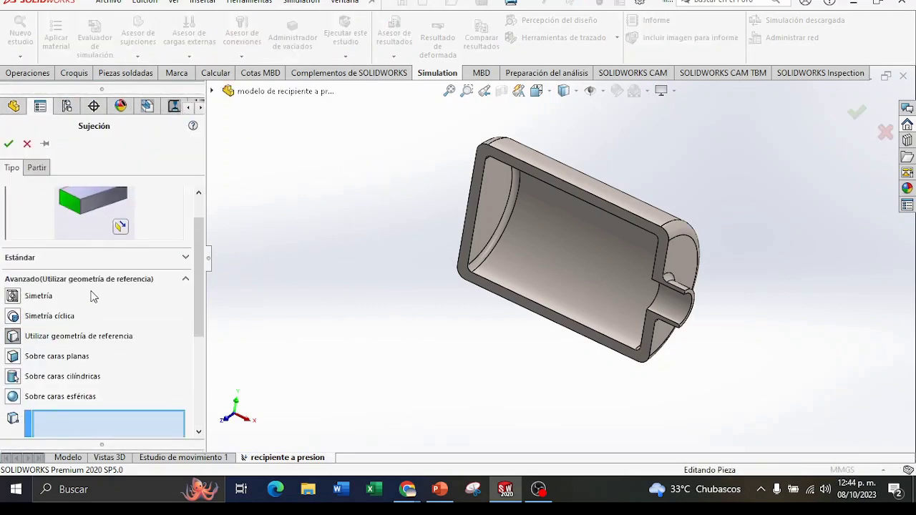
click(38, 296)
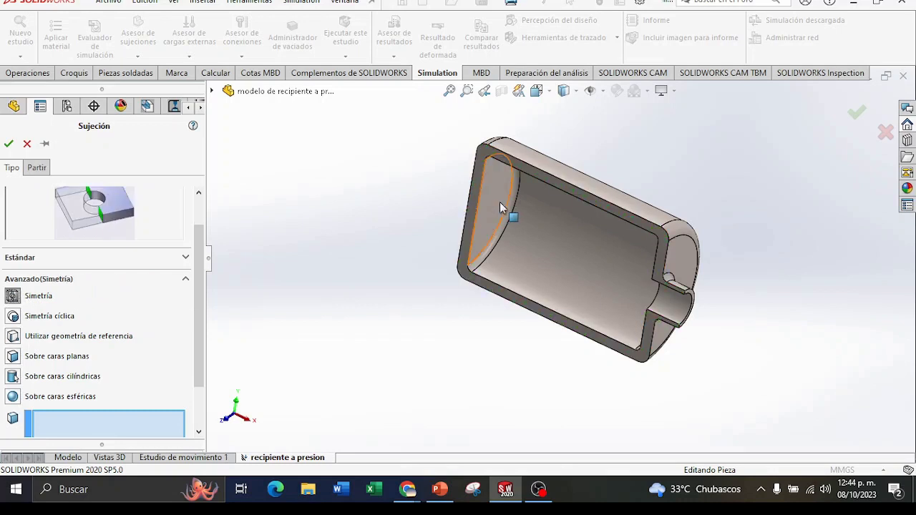
click(538, 180)
middle_drag(463, 380, 429, 348)
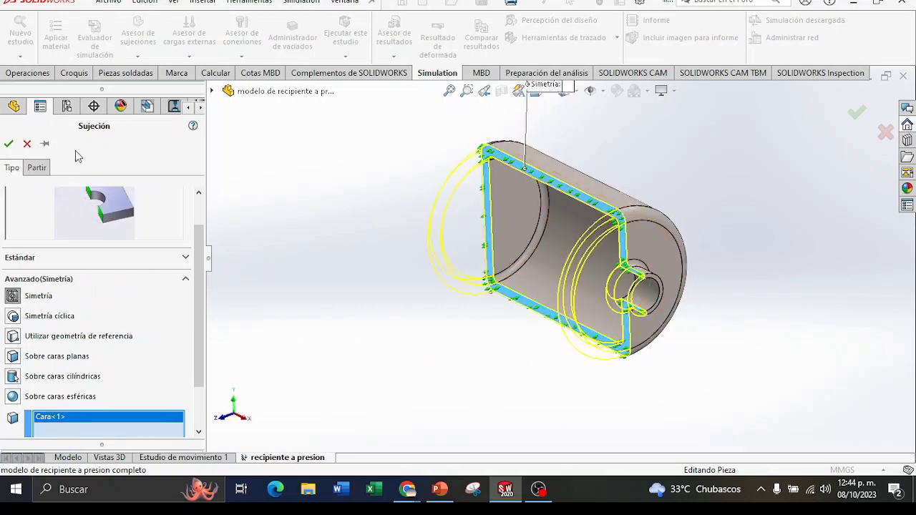
click(9, 144)
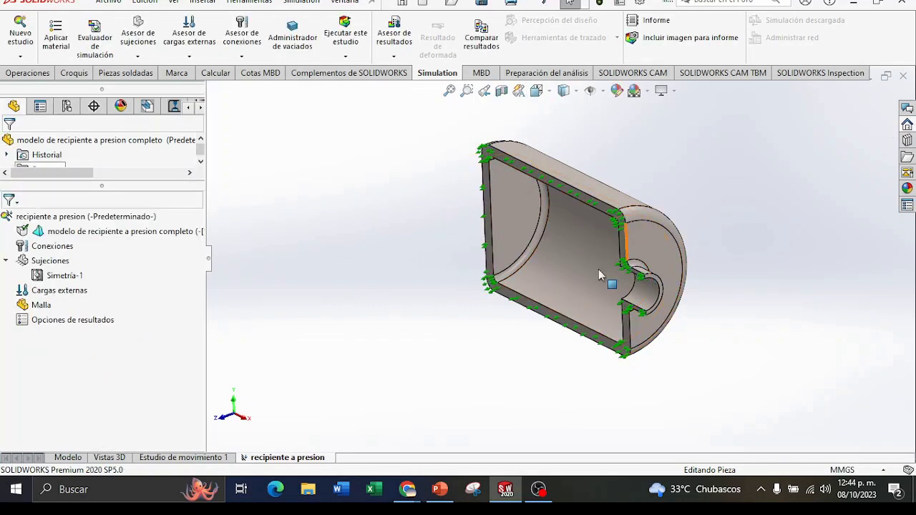
click(70, 278)
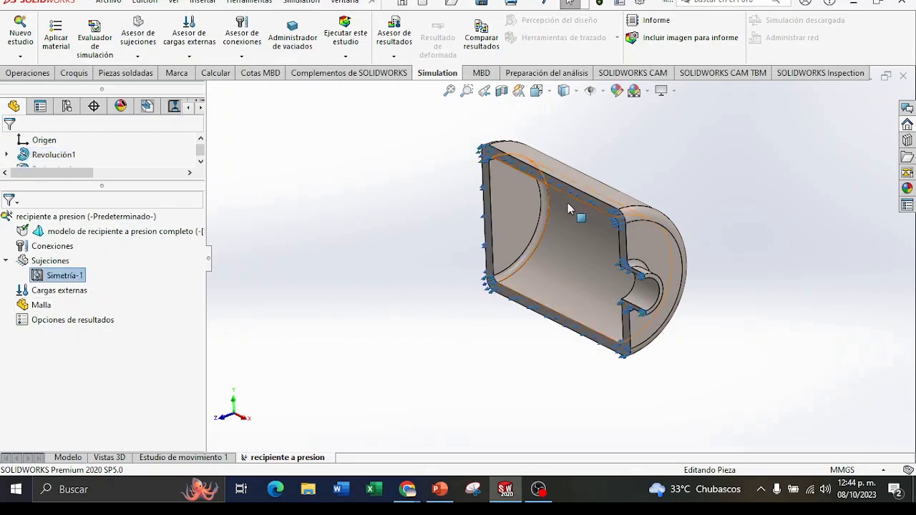
Add a Geometría fija fixture on the nozzle's inner bore face.
right_click(50, 262)
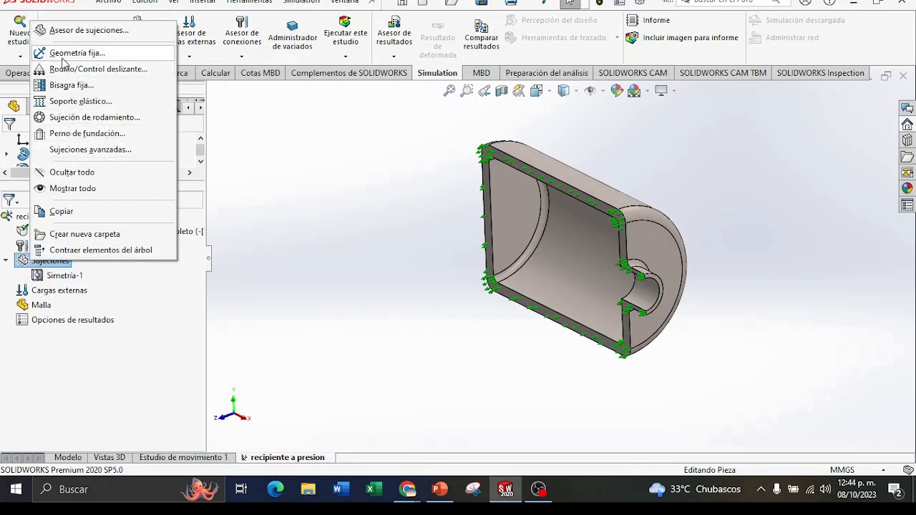
click(72, 53)
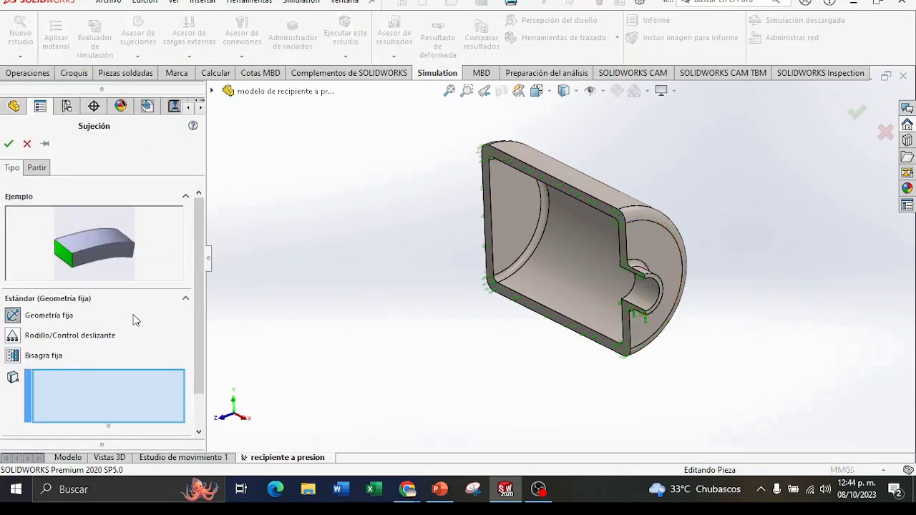
scroll(671, 292, down, 3)
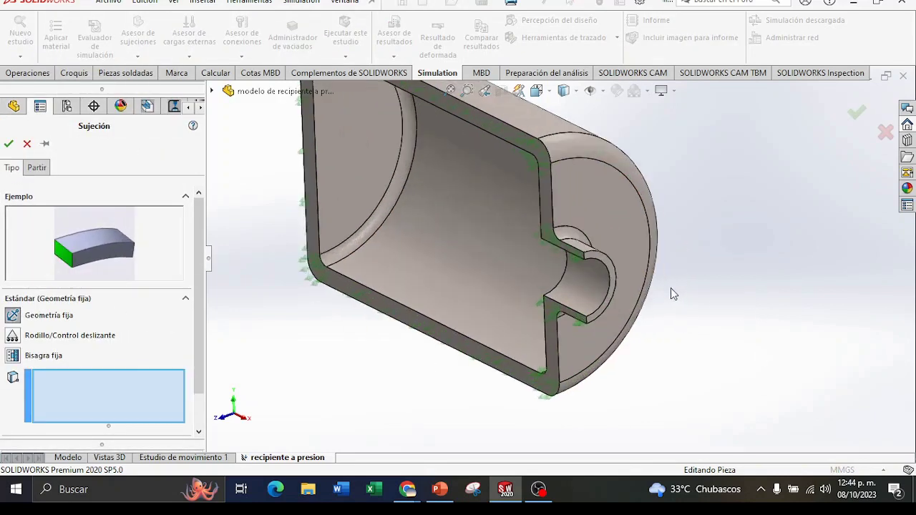
scroll(644, 279, down, 2)
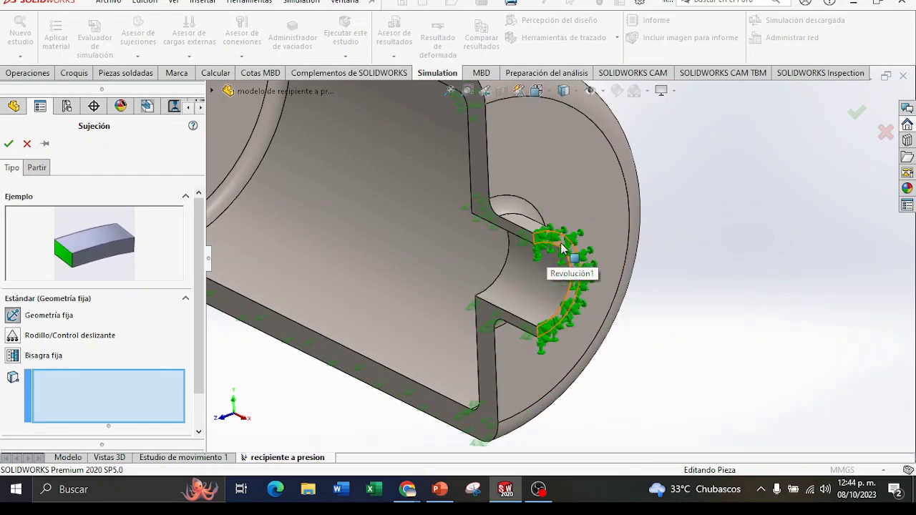
click(562, 249)
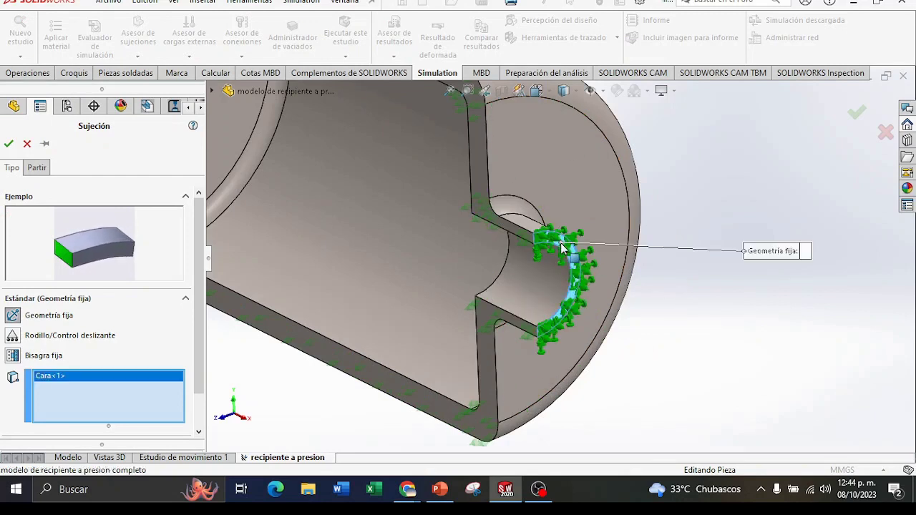
click(8, 146)
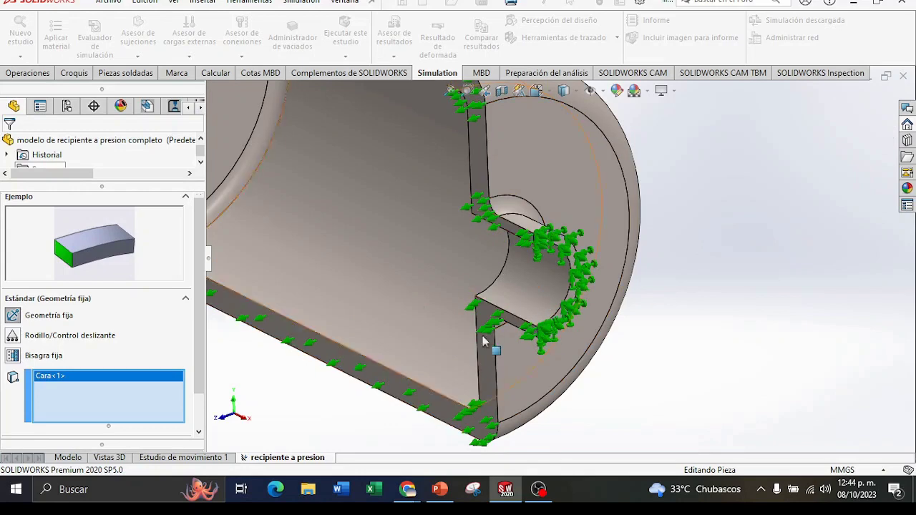
scroll(512, 255, down, 2)
scroll(512, 255, up, 2)
scroll(470, 269, up, 2)
scroll(489, 248, up, 2)
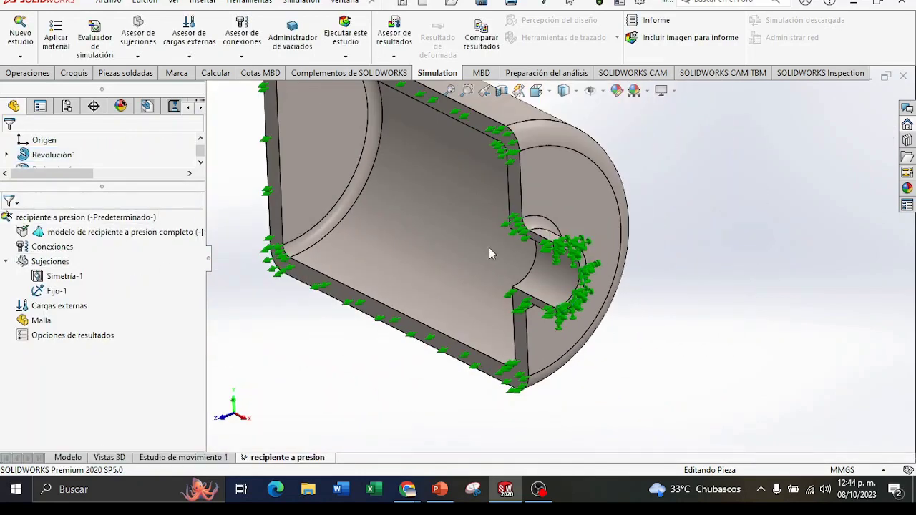
scroll(468, 250, up, 2)
scroll(496, 227, down, 1)
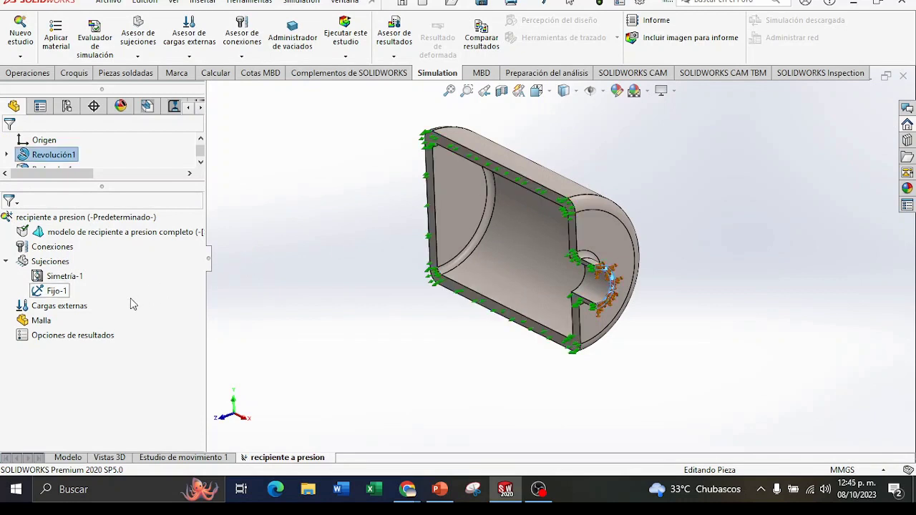
Start a pressure load set to 16 in N/mm^2 (MPa).
right_click(60, 306)
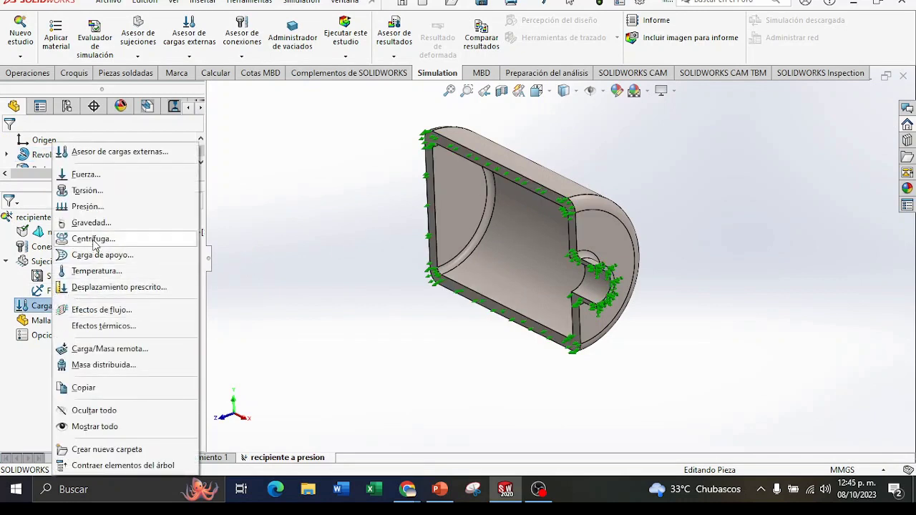
key(Escape)
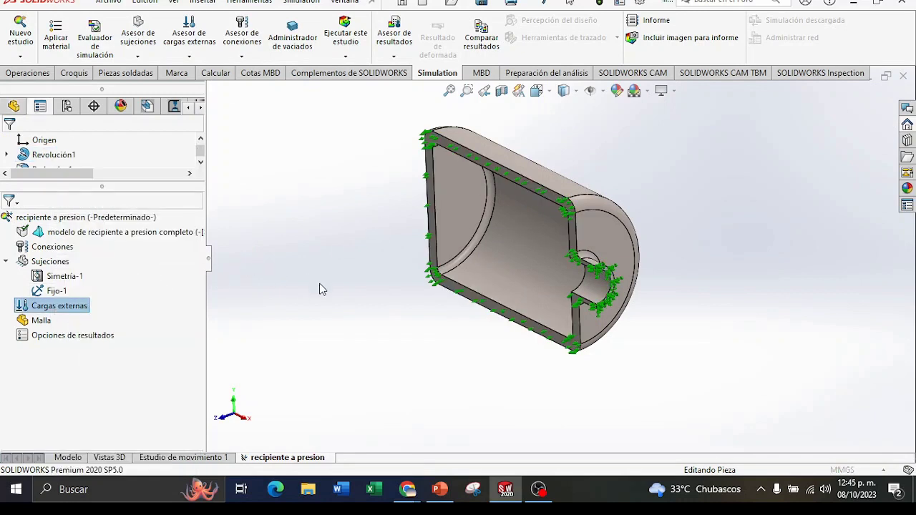
click(86, 330)
click(59, 368)
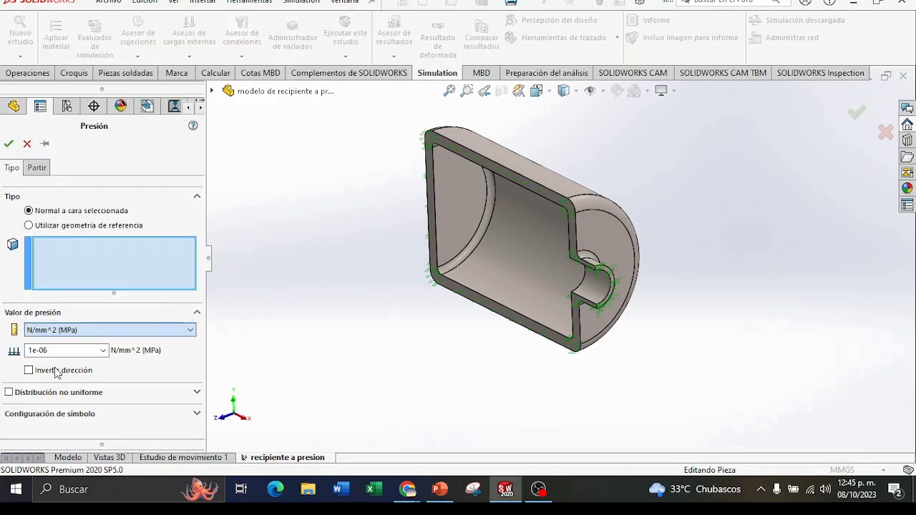
click(60, 350)
text(16)
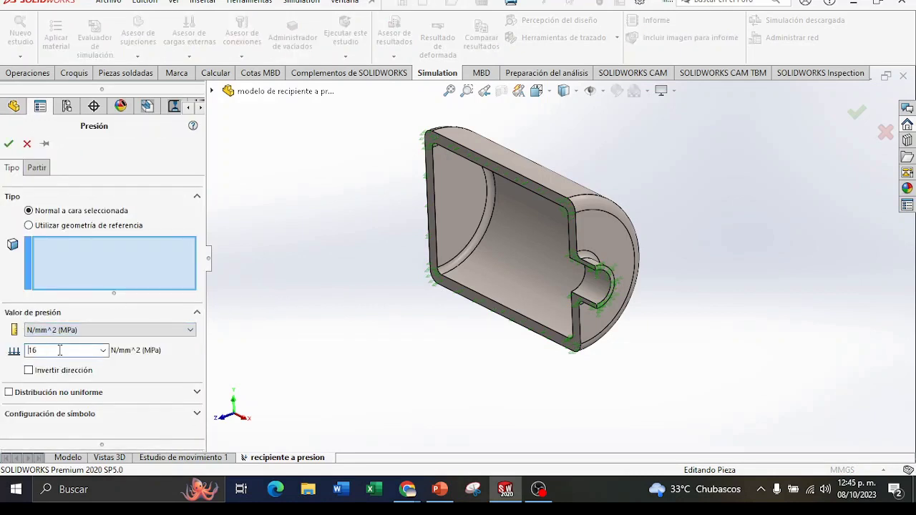
Apply the 16 MPa pressure to the six inner faces, including end cap and nozzle.
click(528, 270)
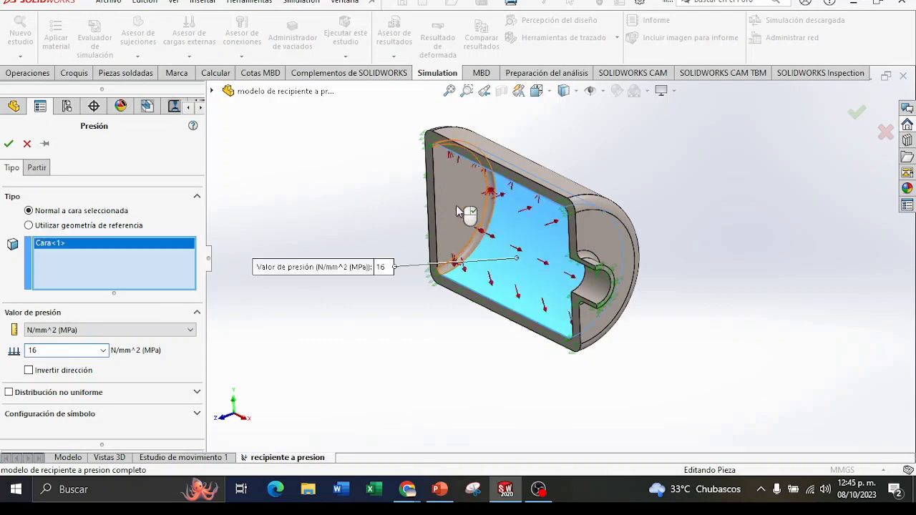
click(488, 220)
click(478, 313)
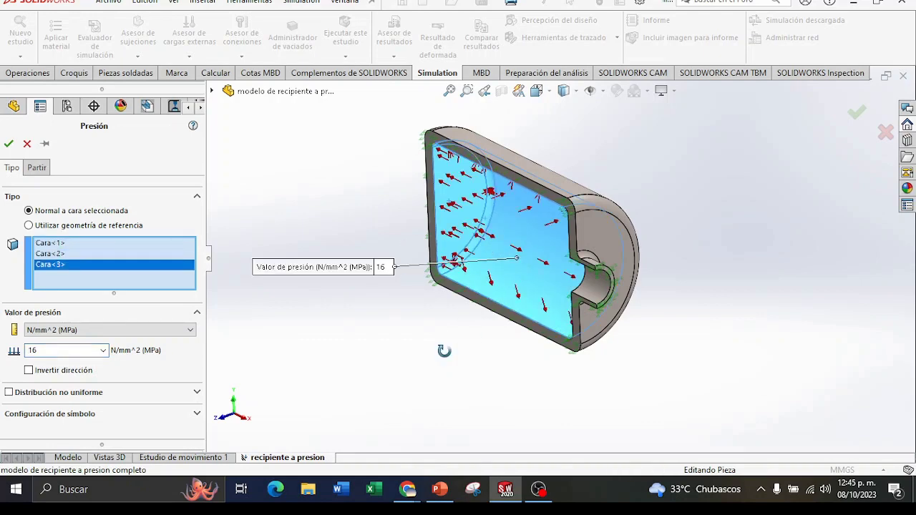
mouse_move(443, 351)
middle_down()
mouse_move(537, 368)
mouse_move(605, 250)
middle_up()
click(605, 251)
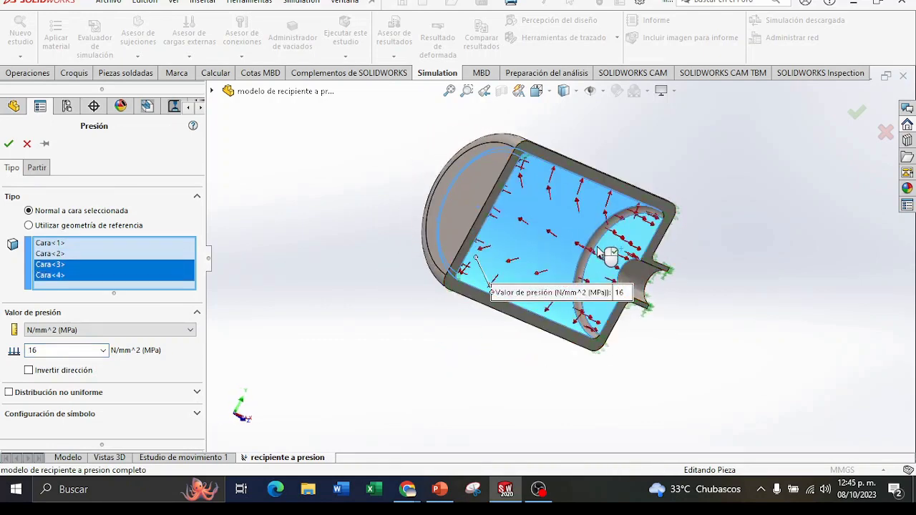
scroll(594, 242, down, 2)
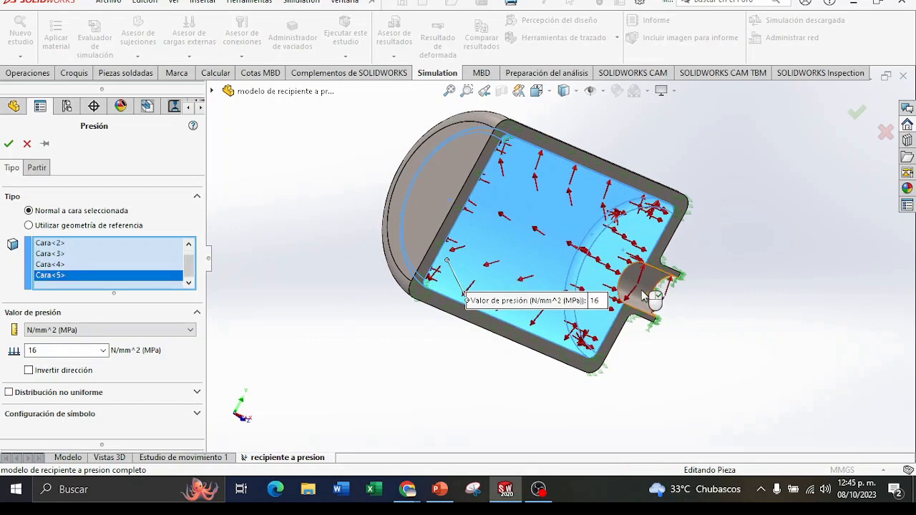
click(659, 307)
middle_drag(525, 381, 407, 389)
key(ctrl+7)
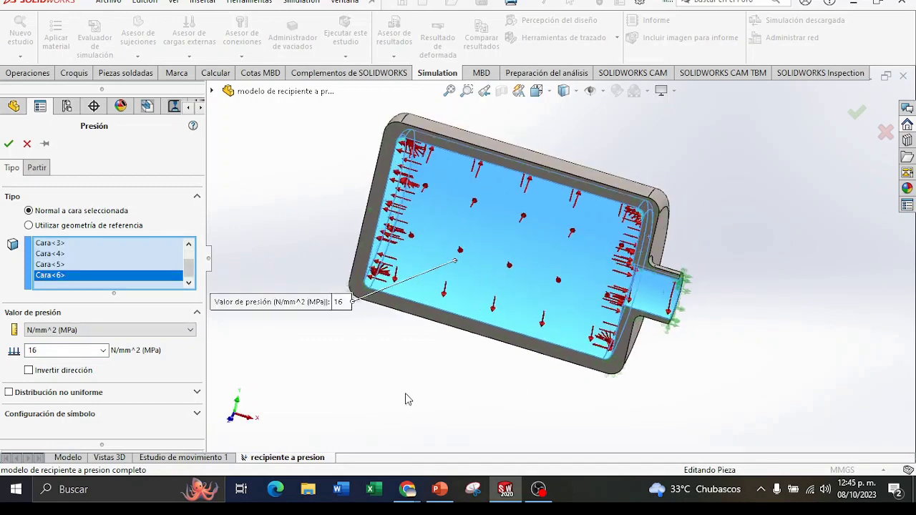
click(8, 144)
Begin a second pressure load under Cargas externas and open its unit choices.
right_click(60, 309)
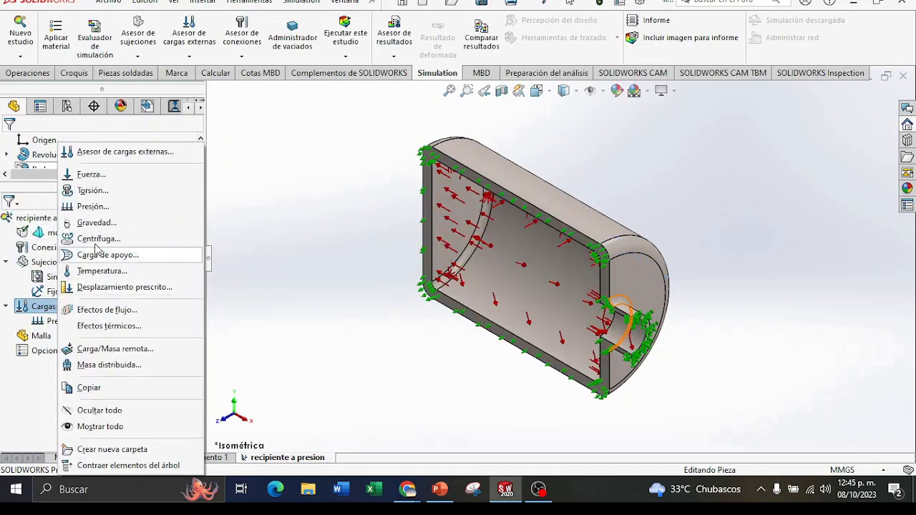
click(100, 213)
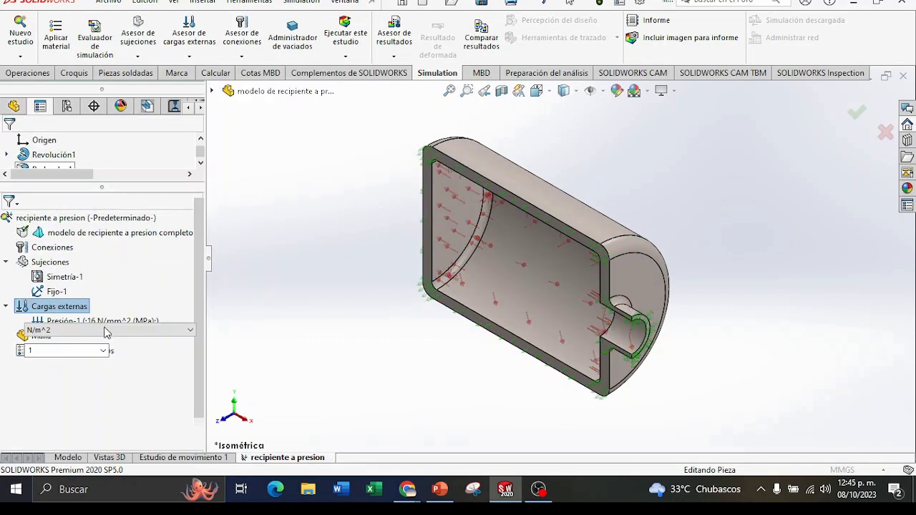
click(71, 330)
Set the second pressure to 0.101 in N/mm^2 (MPa).
click(68, 369)
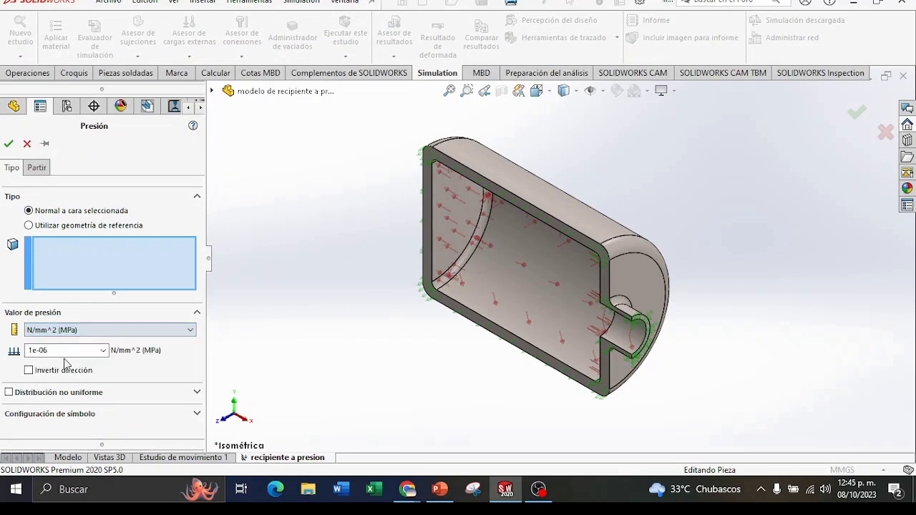
click(59, 349)
double_click(59, 350)
text(0.101)
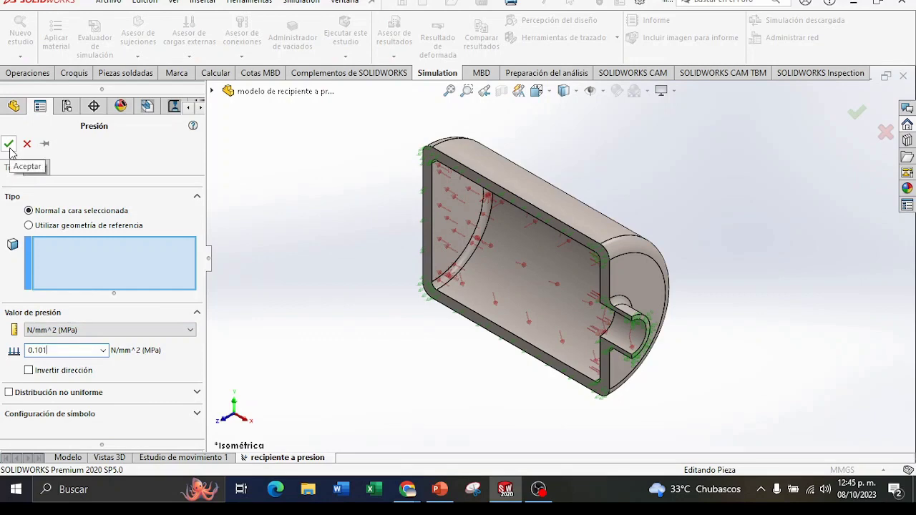
Apply the 0.101 MPa pressure to the seven outer cylinder and cap faces as Presión-2.
middle_drag(487, 163, 711, 232)
click(528, 179)
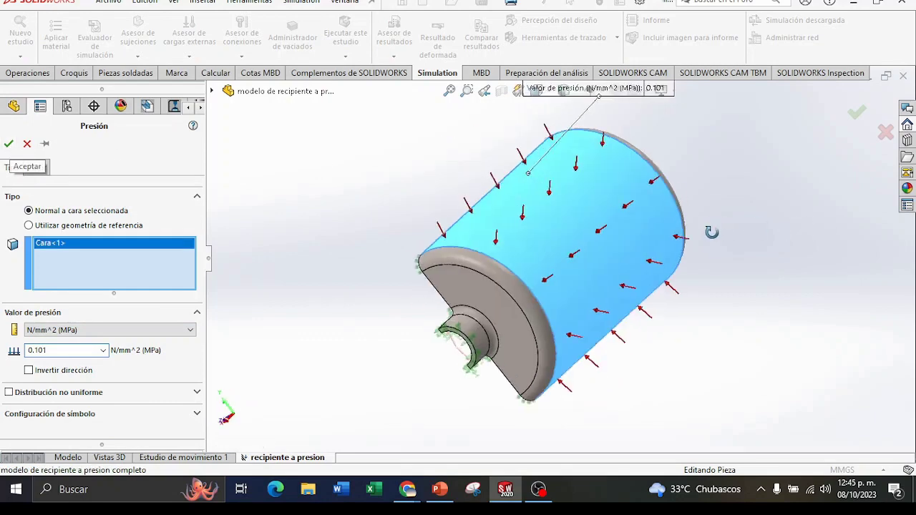
click(505, 329)
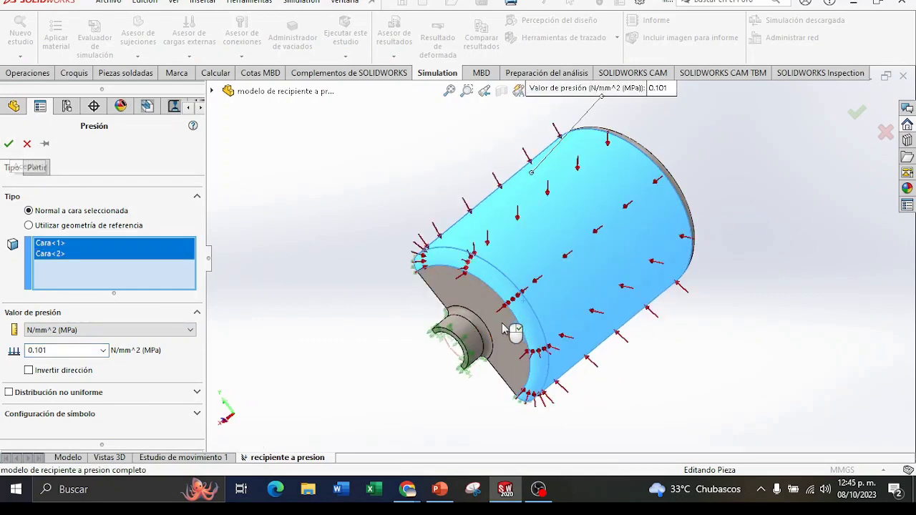
click(470, 330)
click(472, 331)
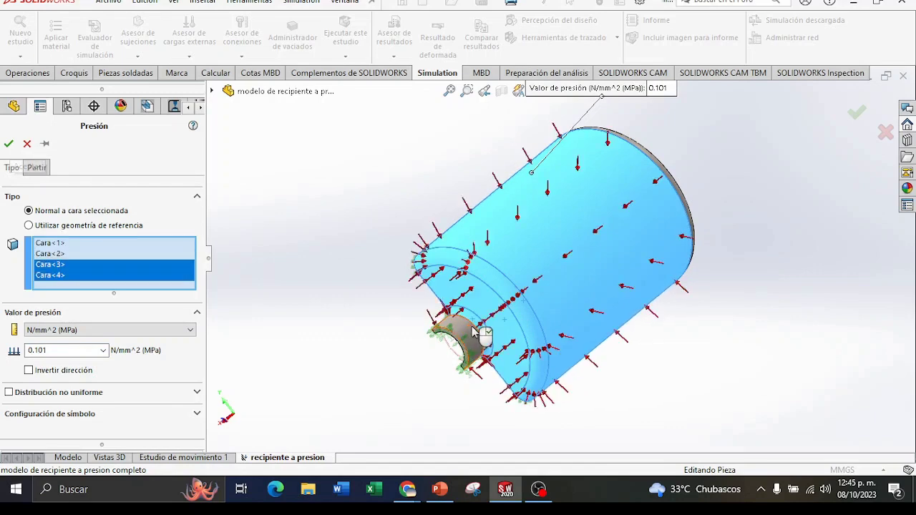
click(481, 334)
middle_drag(749, 252, 678, 249)
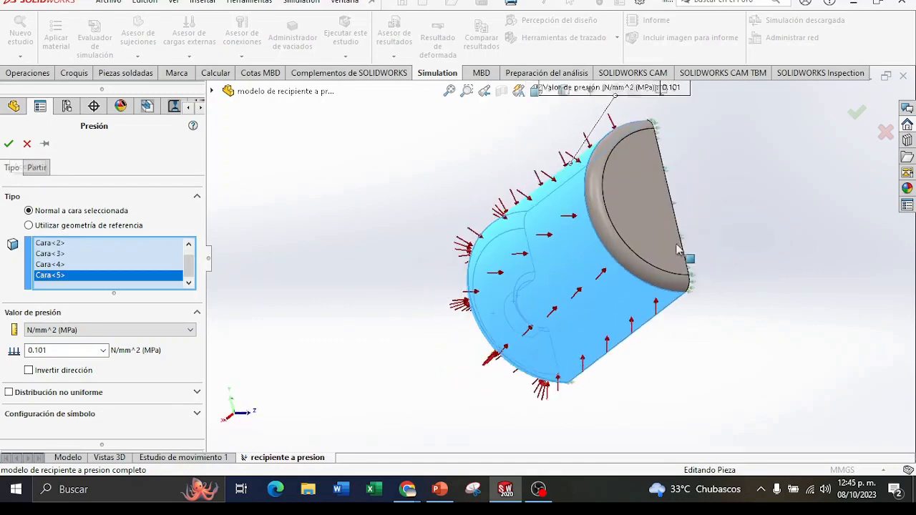
click(679, 250)
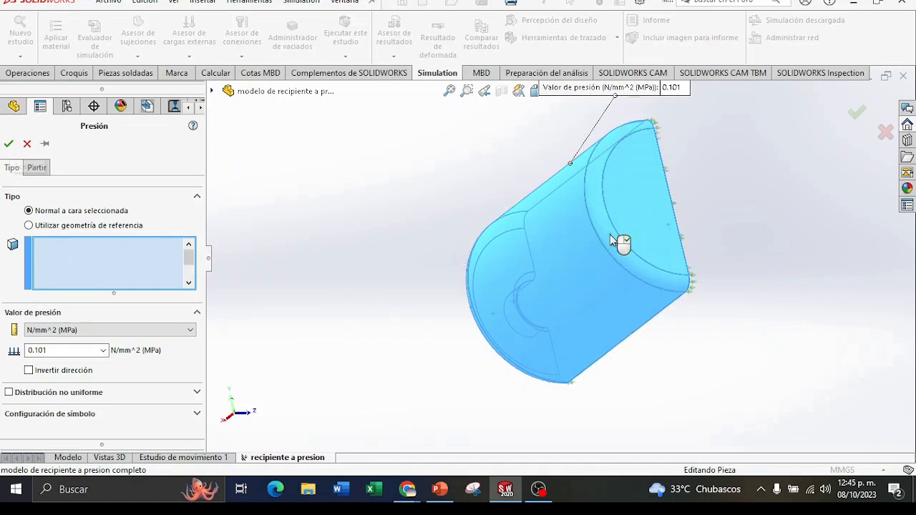
key(ctrl+7)
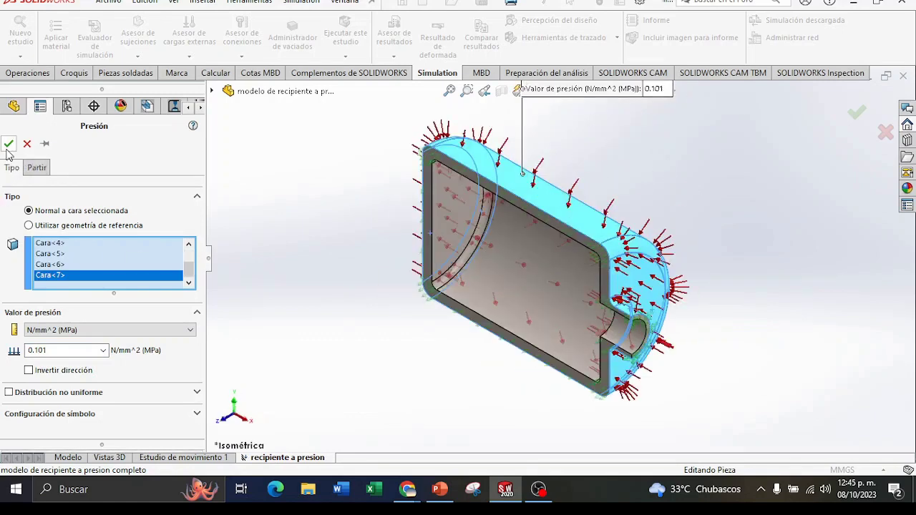
click(9, 144)
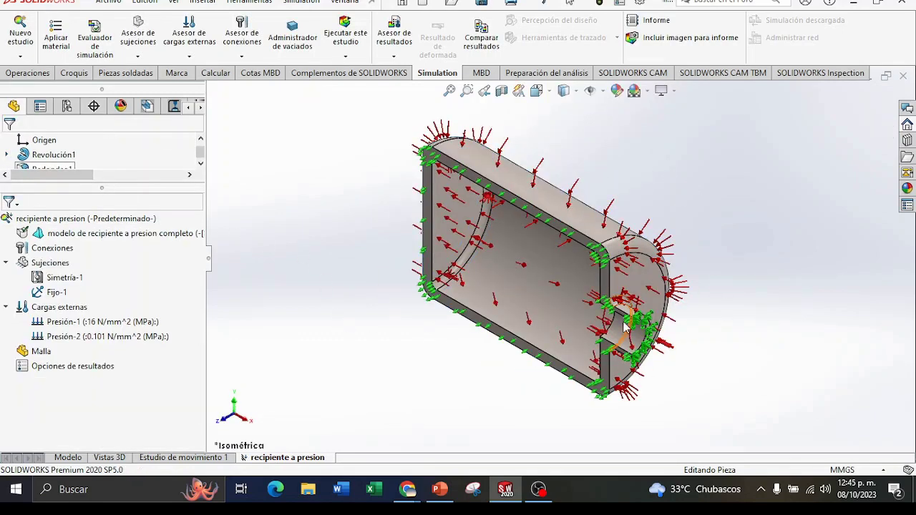
Check the vessel body, cut face and outer faces by selecting them, then clear the selection.
click(625, 326)
click(553, 360)
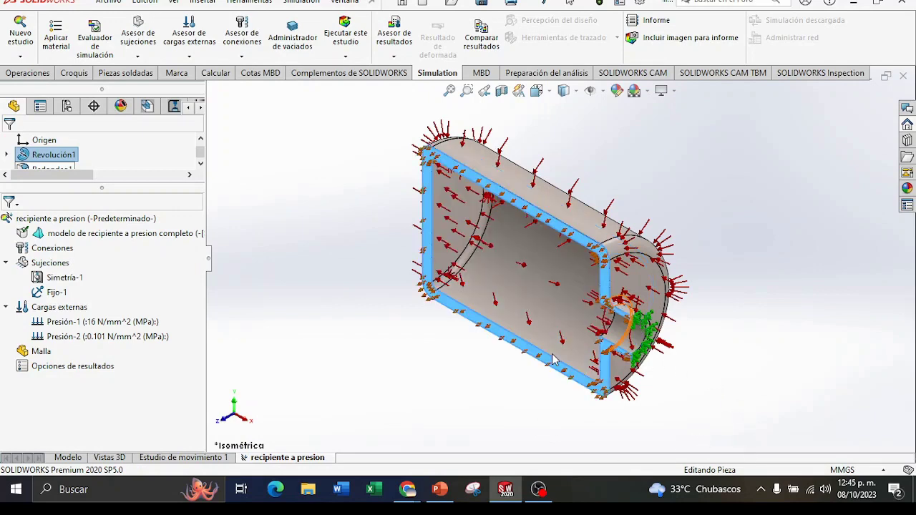
click(538, 359)
click(321, 230)
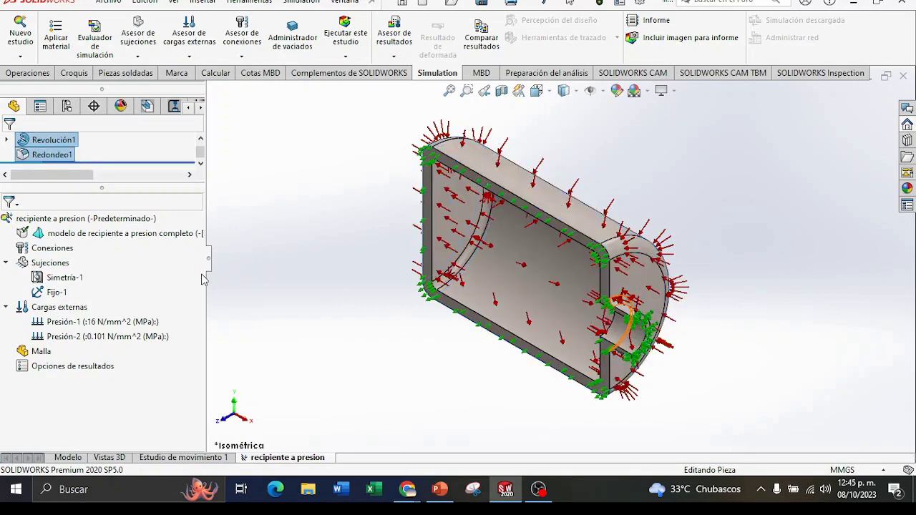
Create the mesh using Malla basada en curvatura in the detailed mesh parameters.
right_click(42, 351)
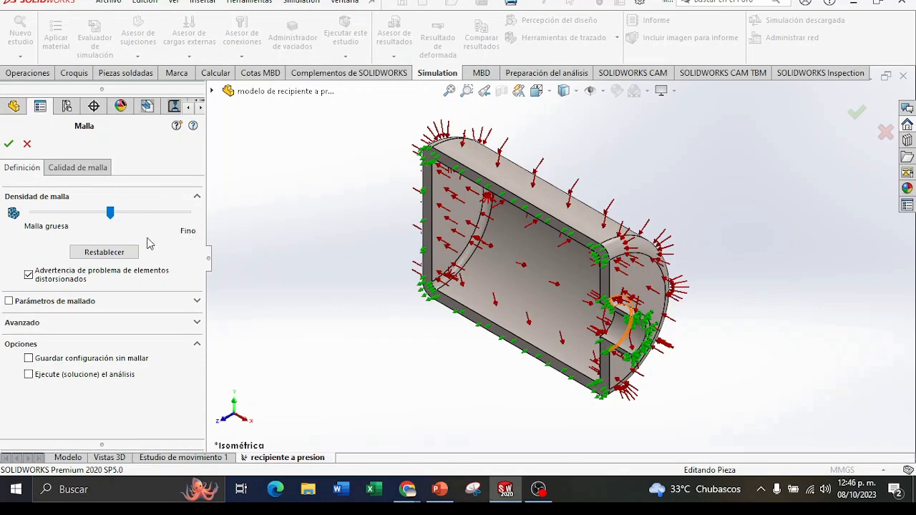
click(104, 304)
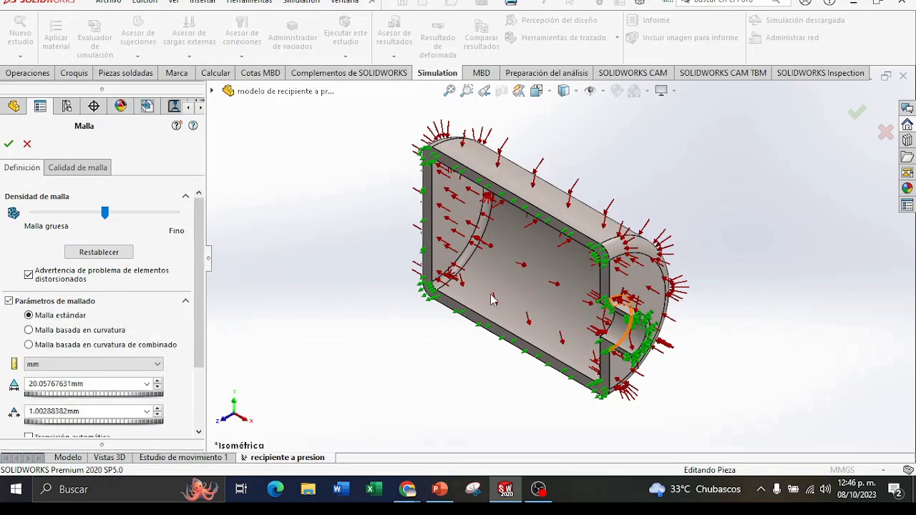
click(28, 330)
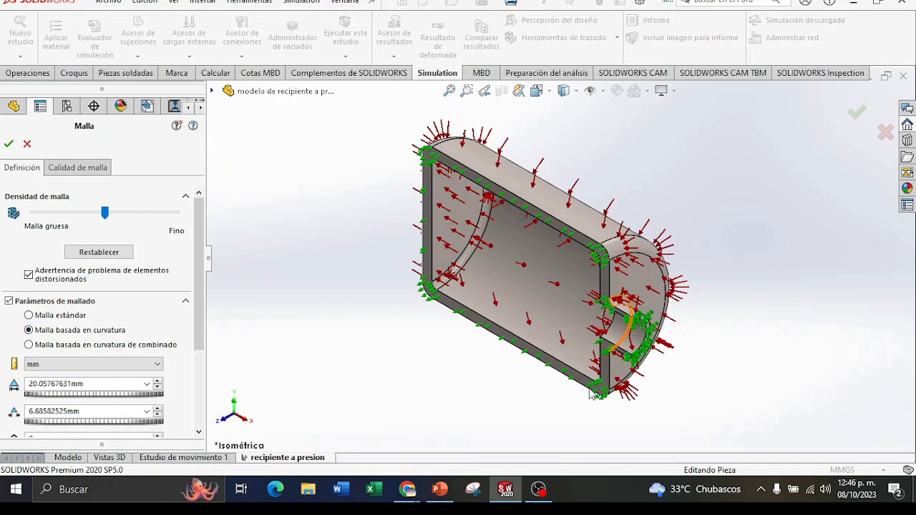
middle_drag(696, 352, 709, 302)
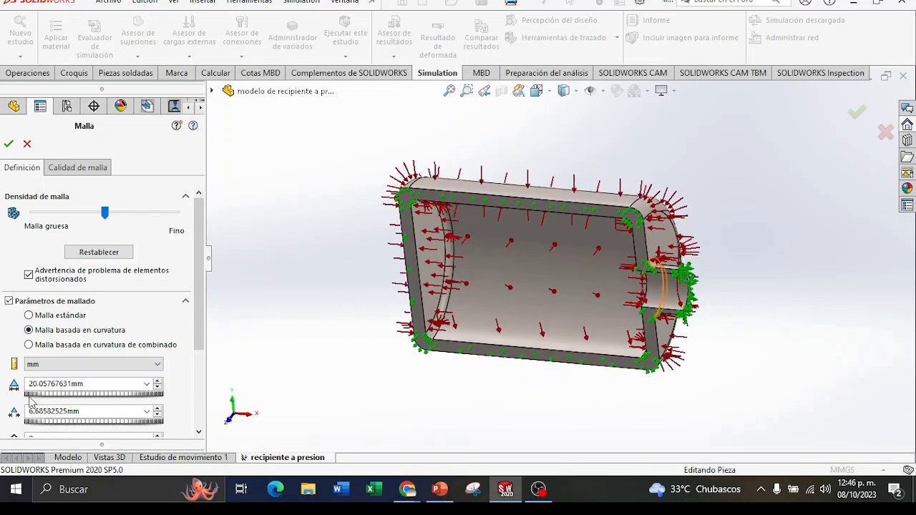
key(ctrl+7)
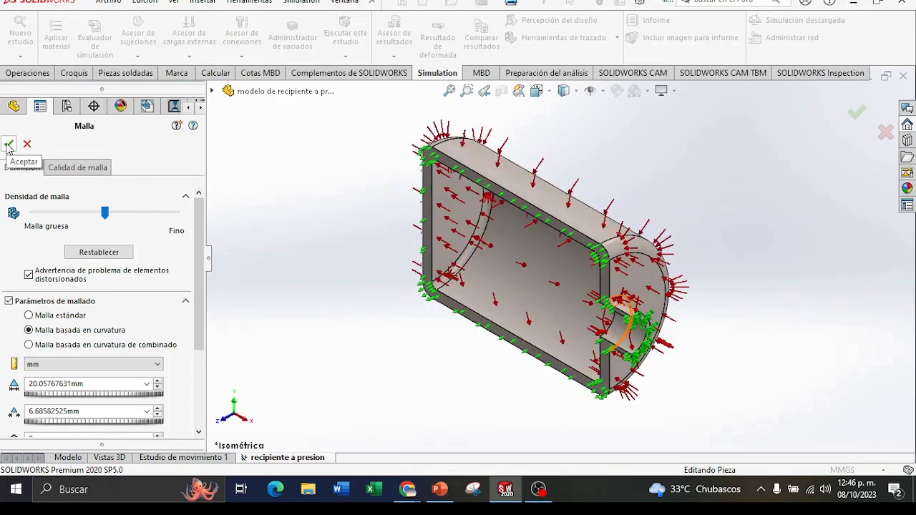
click(9, 145)
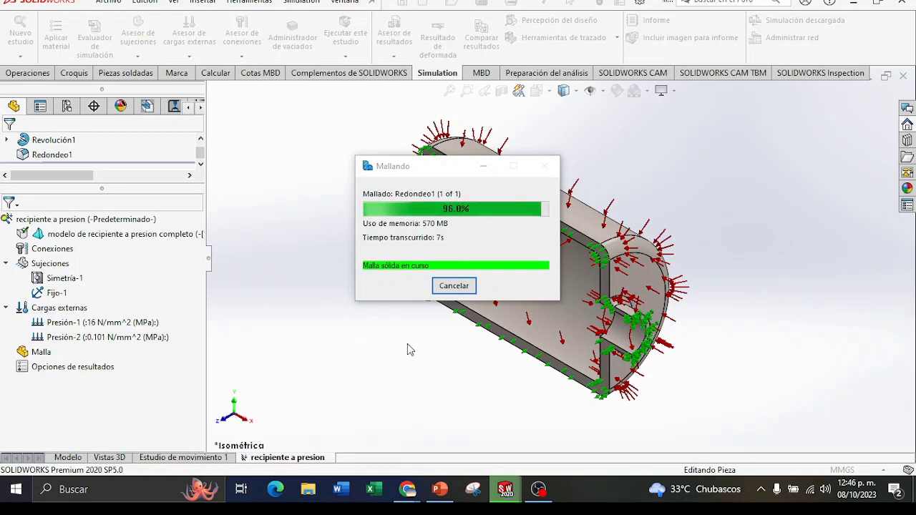
Run the static study and bring up the resulting von Mises stress plot.
click(356, 39)
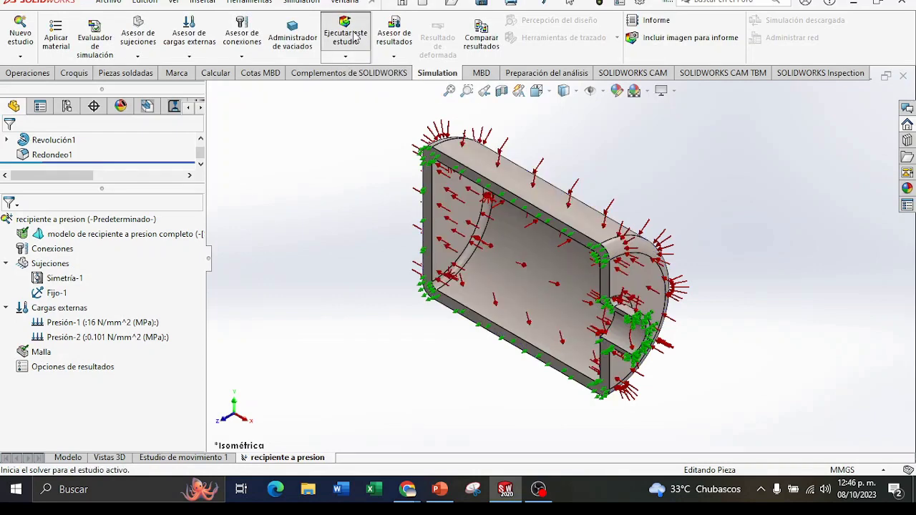
click(539, 488)
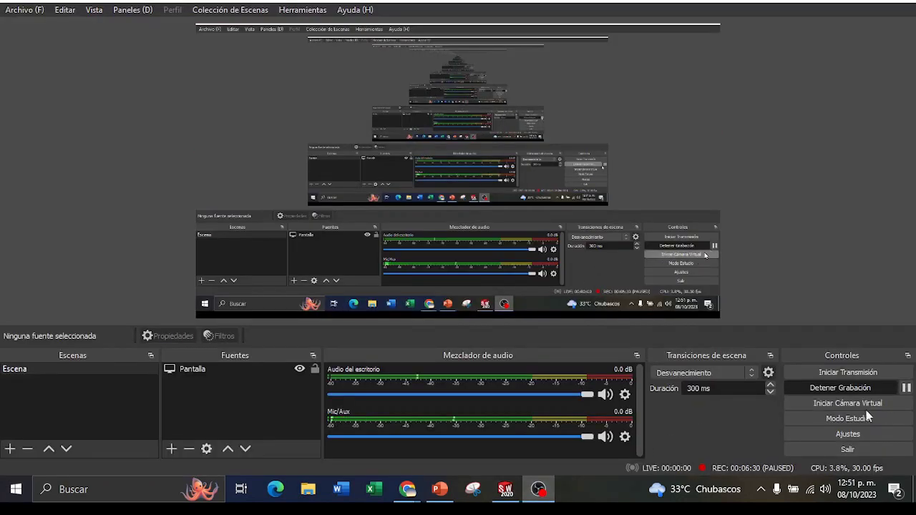
click(539, 489)
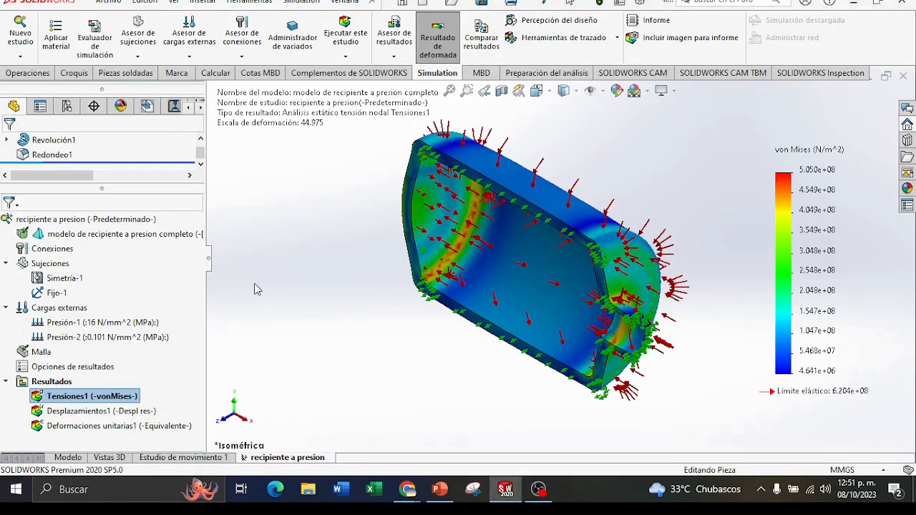
Edit the definition of the Tensiones1 von Mises stress plot.
right_click(109, 396)
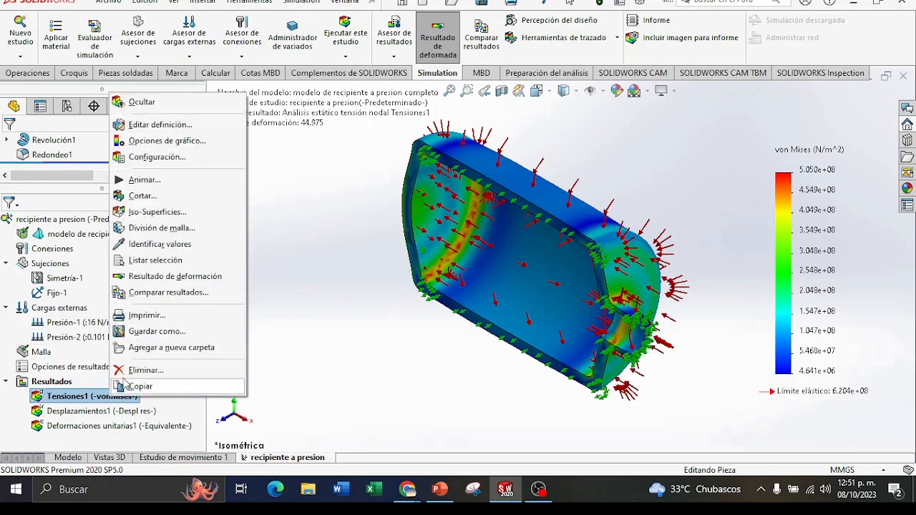
click(159, 125)
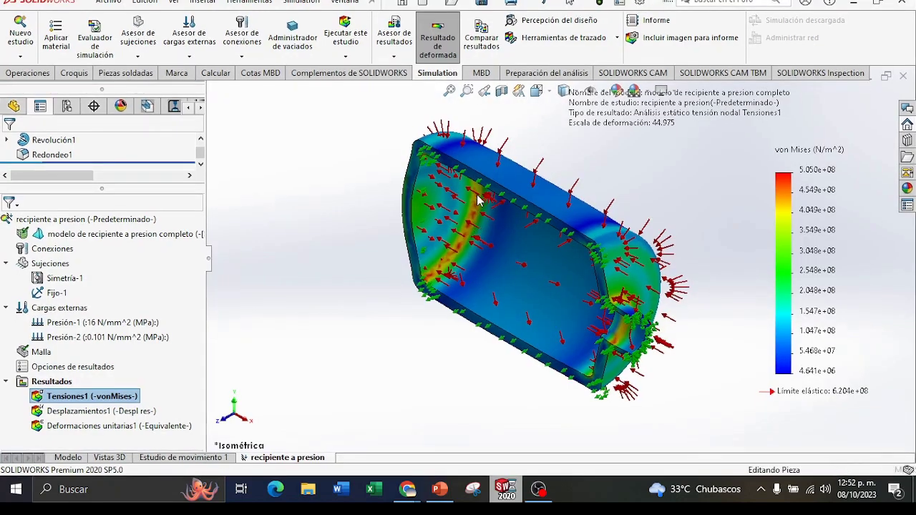
double_click(462, 244)
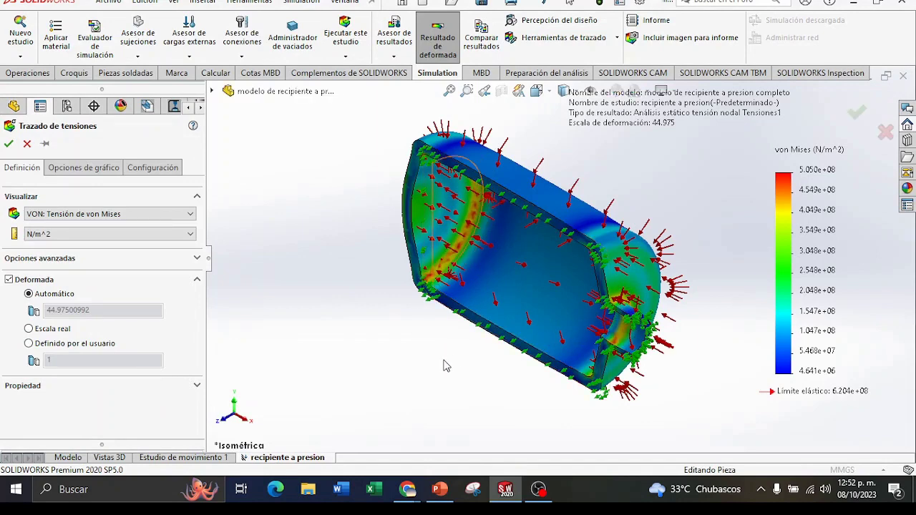
Set stress units to N/mm^2 (MPa) and legend number format to flotante.
middle_drag(463, 348, 466, 192)
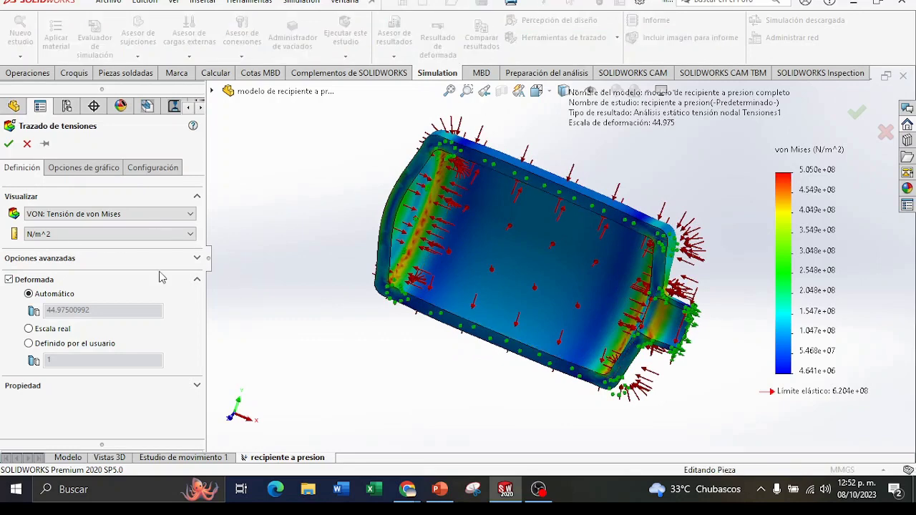
click(54, 240)
click(57, 255)
click(83, 174)
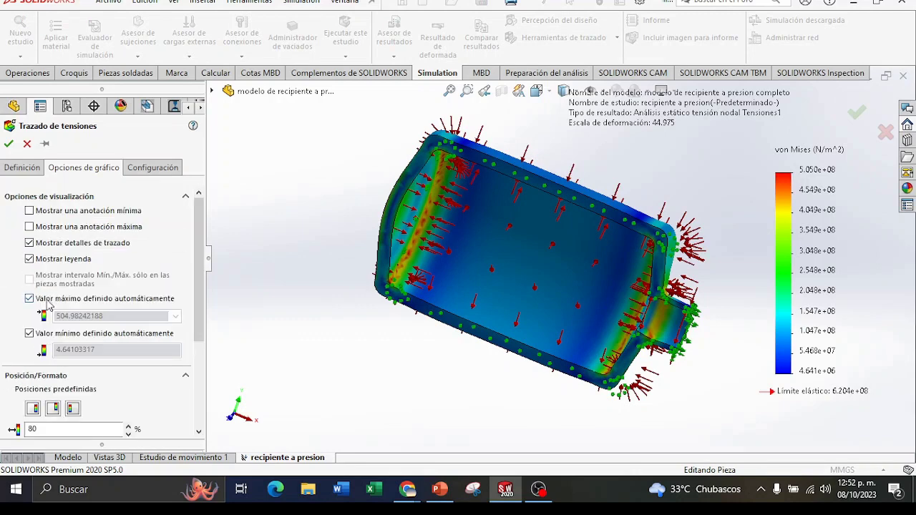
scroll(32, 340, down, 2)
scroll(32, 340, down, 2)
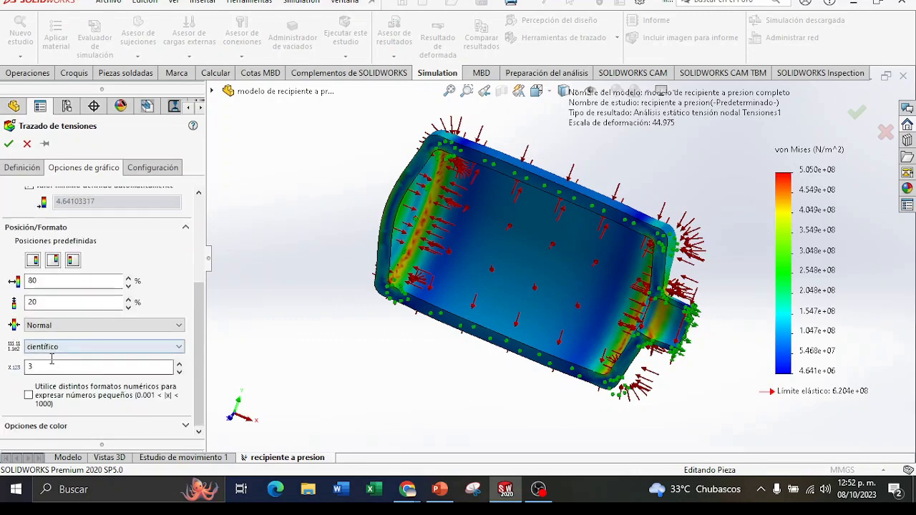
click(53, 347)
click(52, 368)
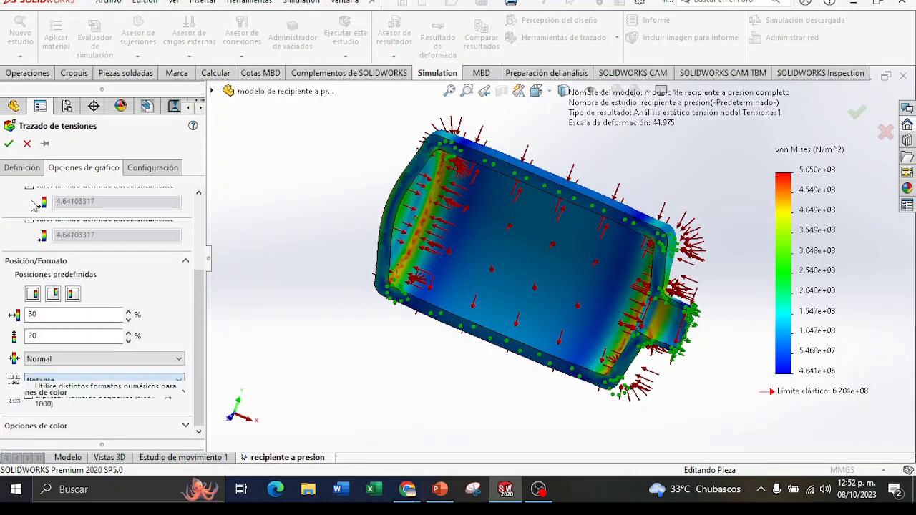
click(9, 145)
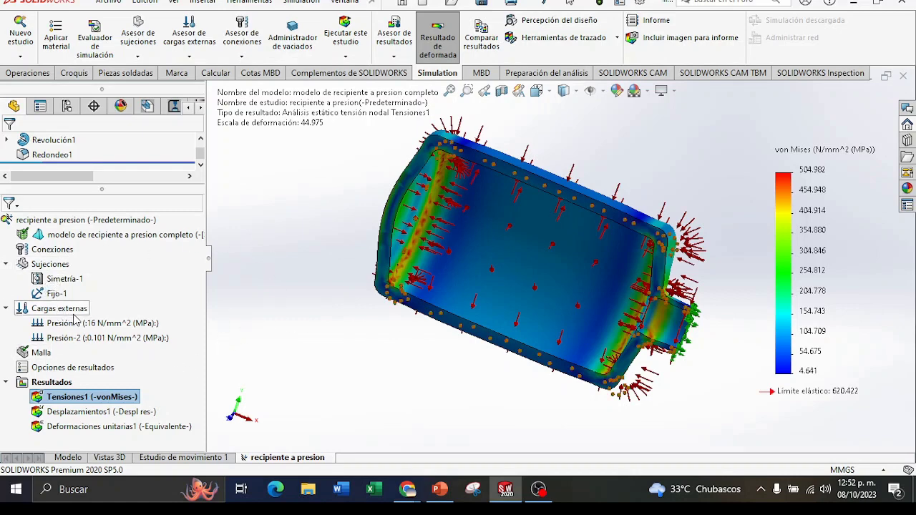
Hide Presión-1, Presión-2, Simetría-1 and Fijo-1 in the results view.
right_click(142, 326)
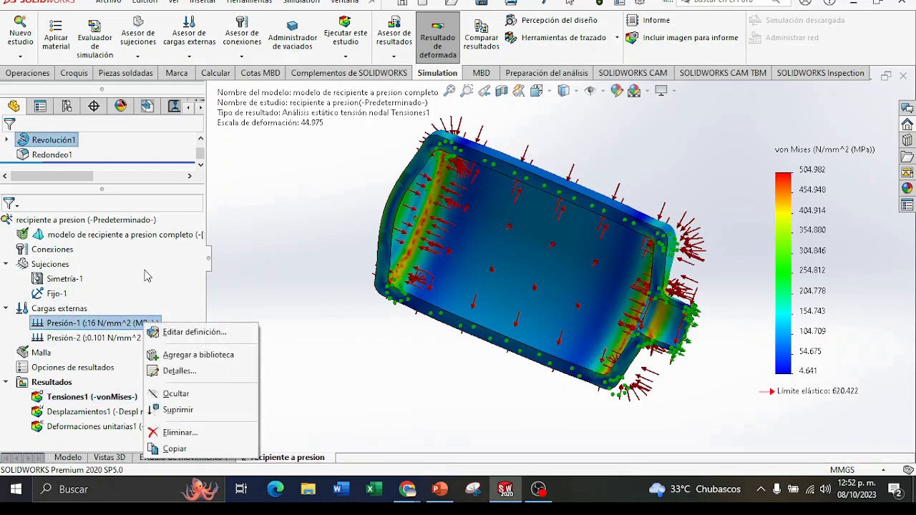
click(132, 372)
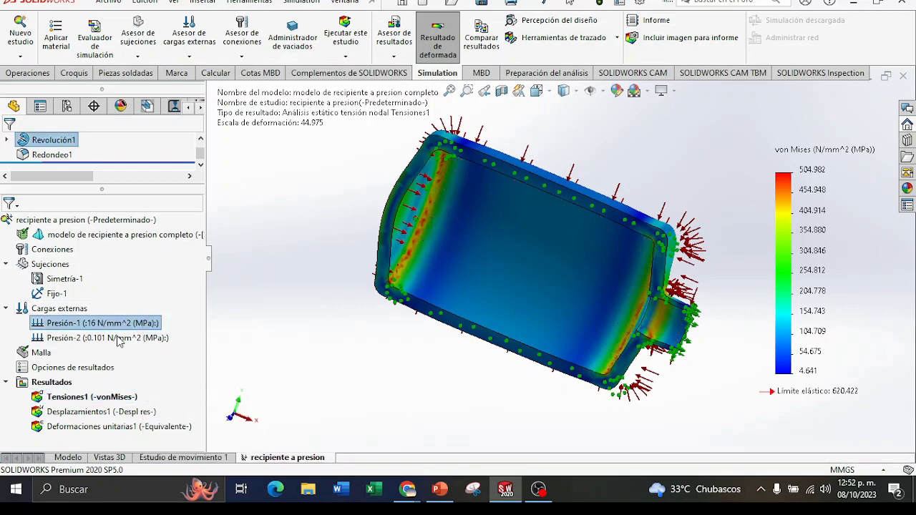
right_click(120, 338)
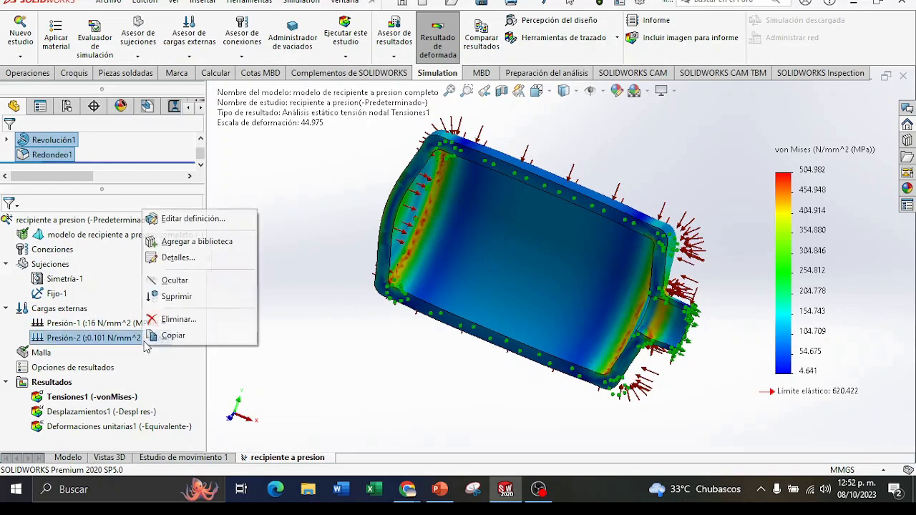
click(170, 280)
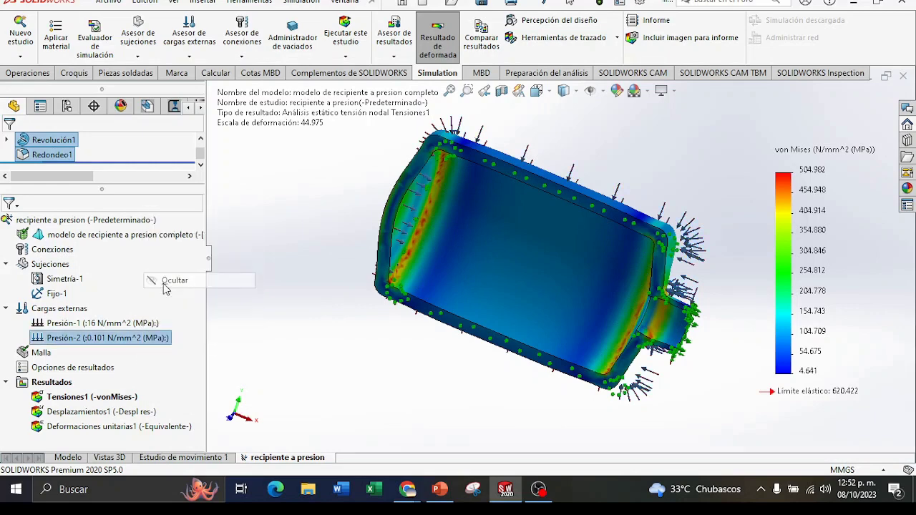
right_click(66, 281)
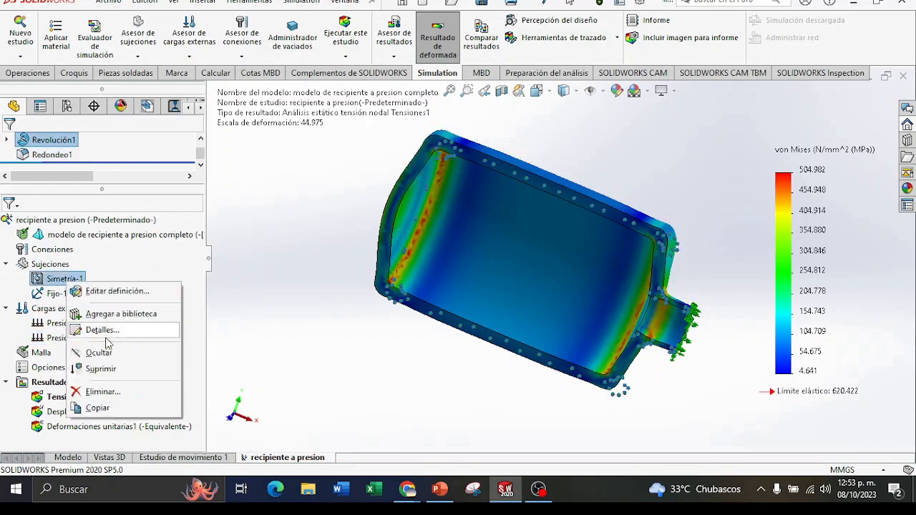
click(106, 354)
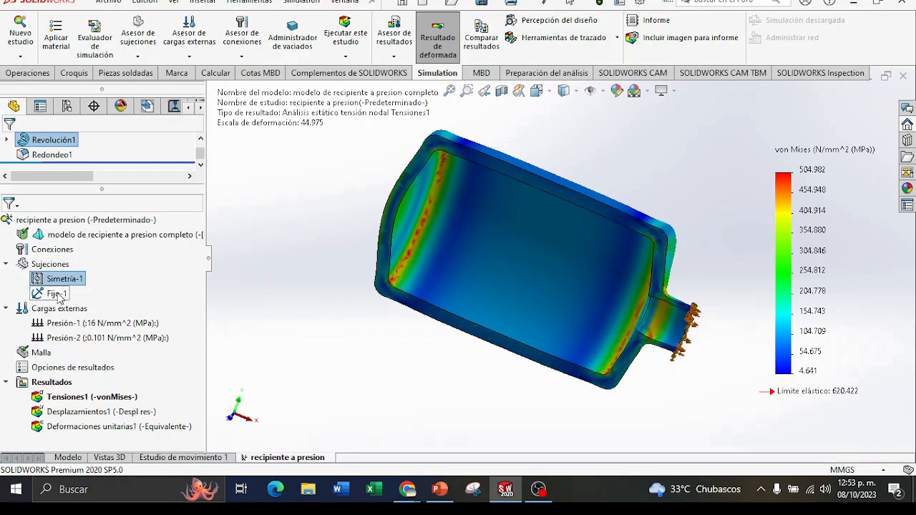
right_click(59, 293)
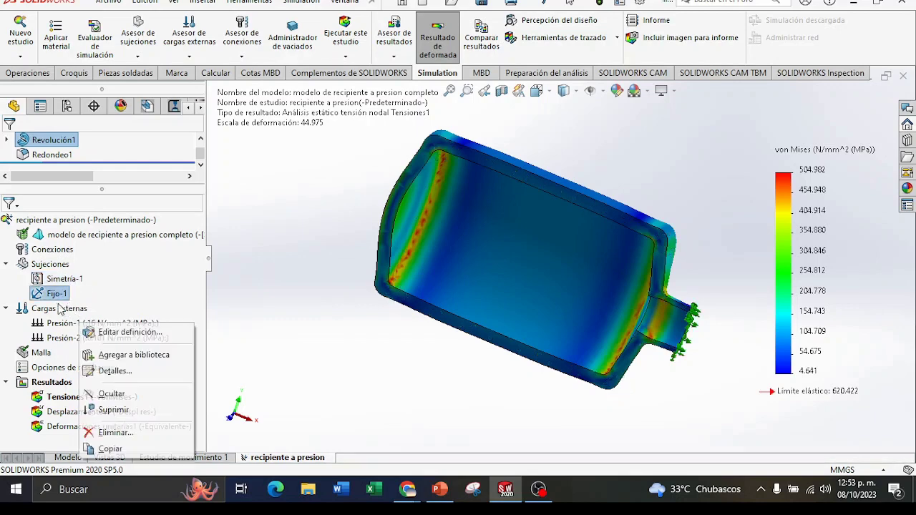
click(106, 393)
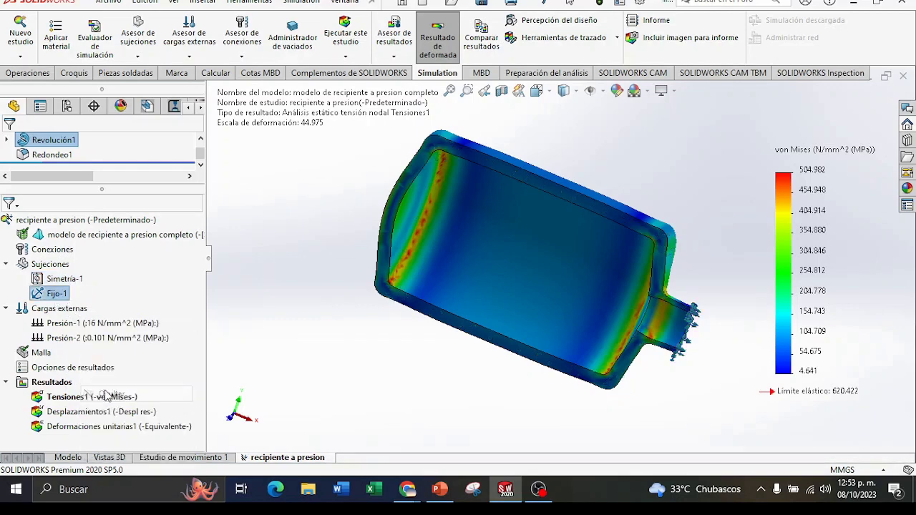
Orient the vessel section to the Front view and zoom in closely on its upper wall.
click(536, 91)
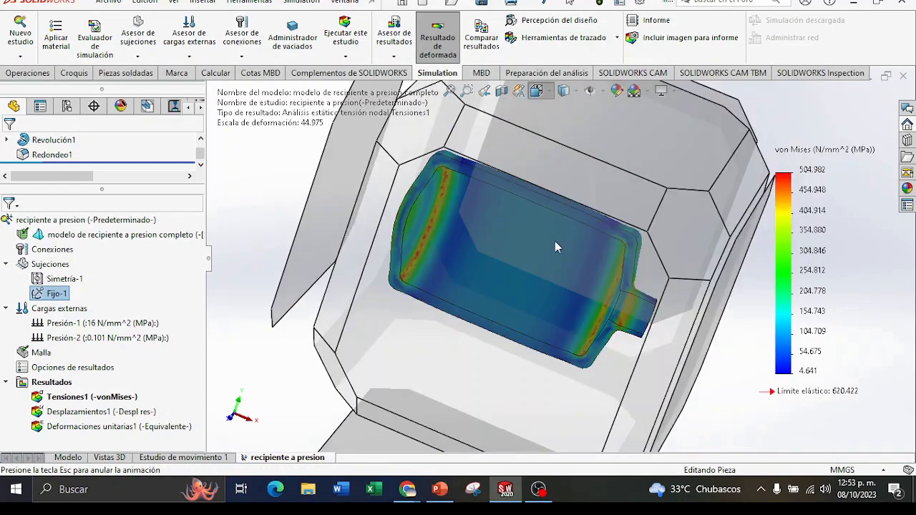
click(462, 316)
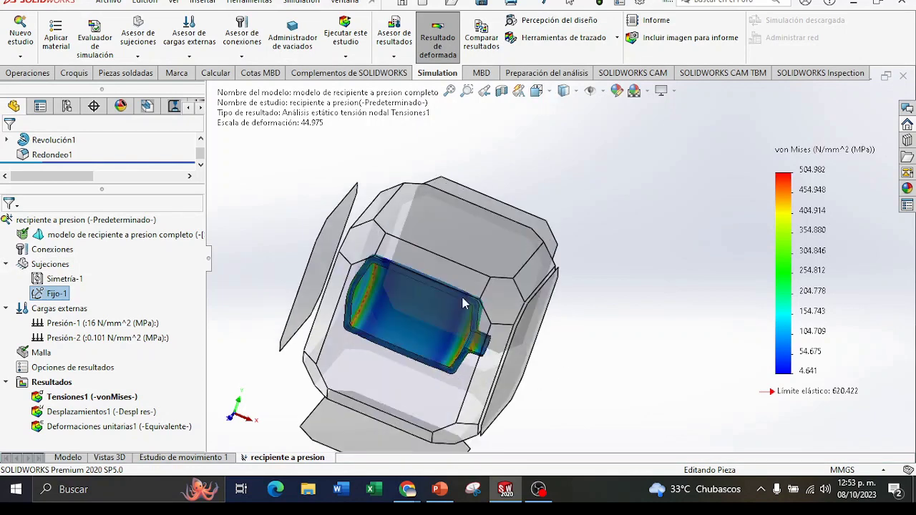
scroll(441, 337, down, 5)
key(ctrl+1)
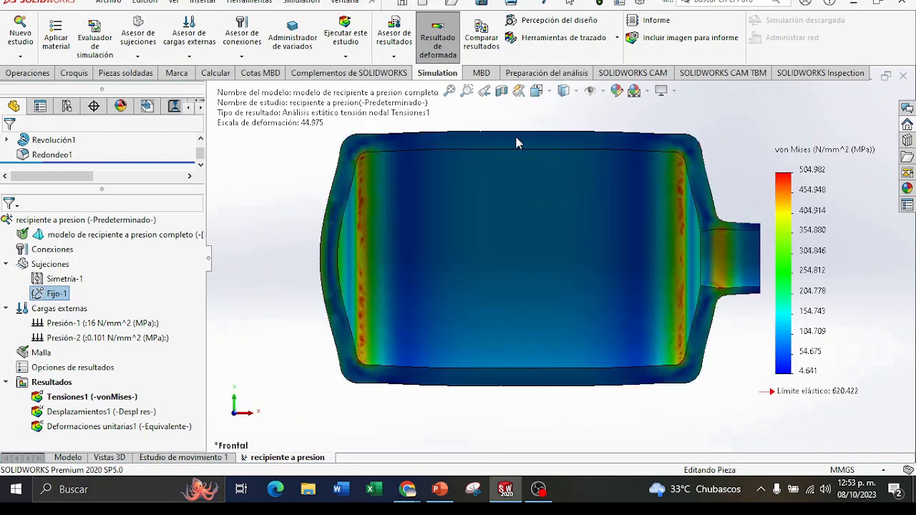
scroll(504, 169, down, 2)
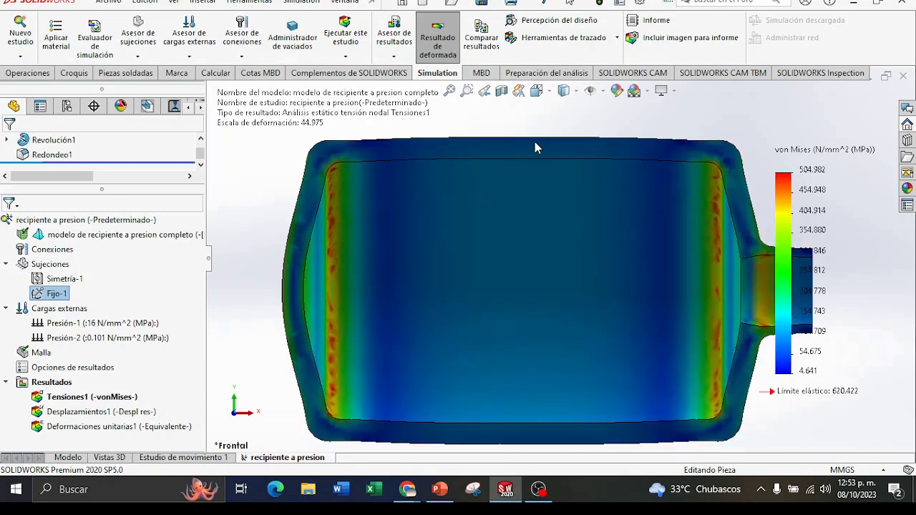
scroll(531, 167, down, 2)
scroll(541, 164, down, 1)
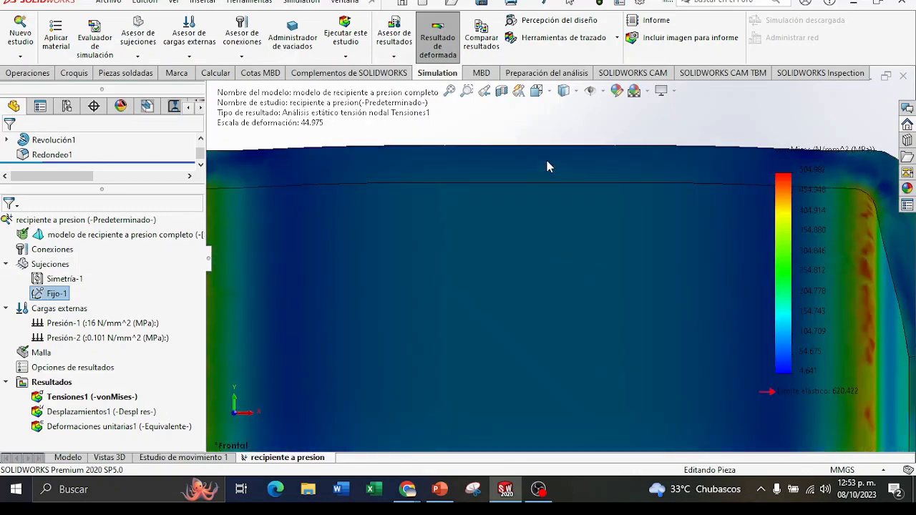
scroll(547, 161, down, 1)
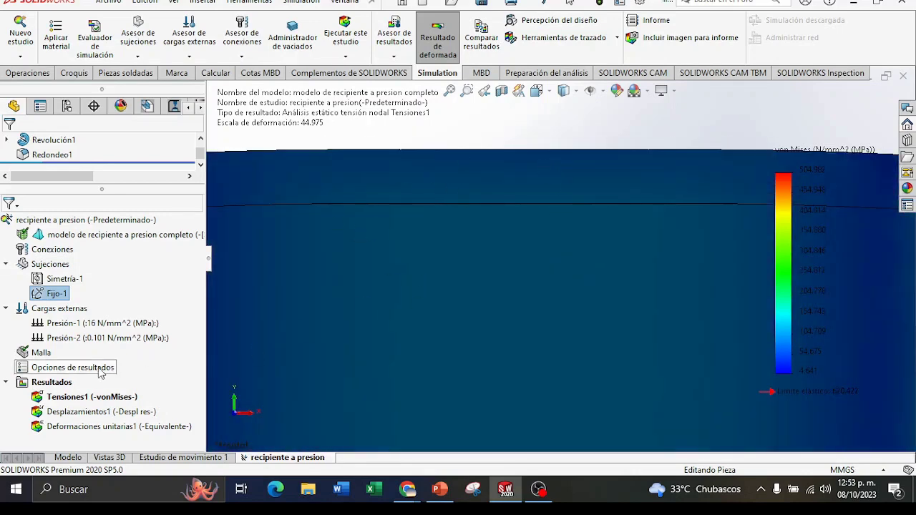
right_click(75, 398)
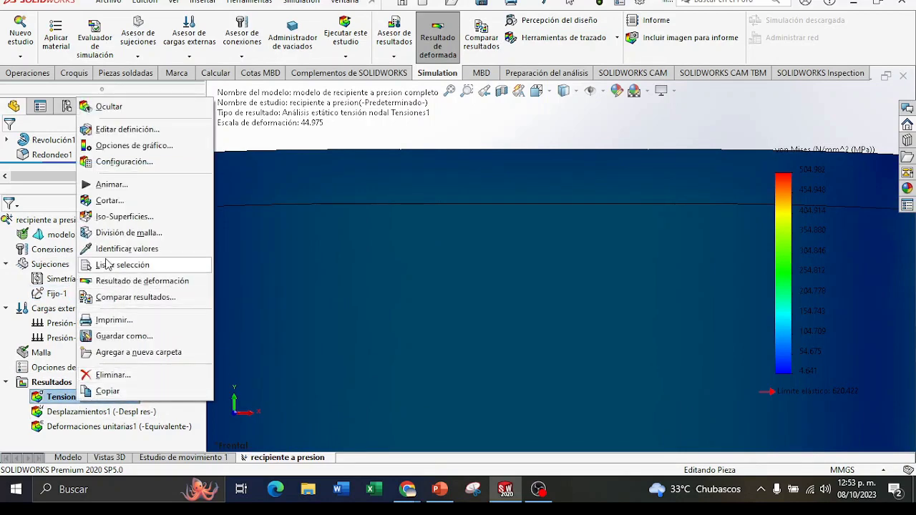
Probe inner and outer wall nodes 10083 (107.260 MPa) and 6390 (80.030 MPa), moving the second callout aside.
click(142, 281)
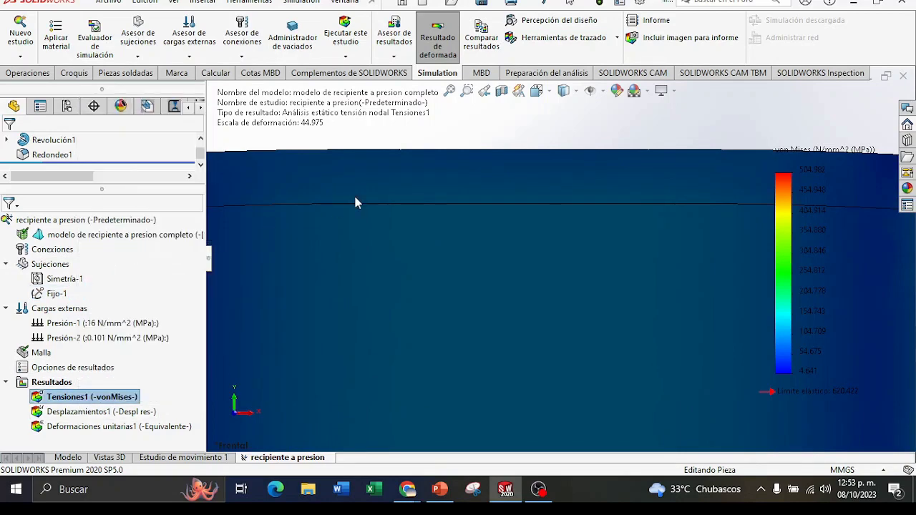
click(505, 210)
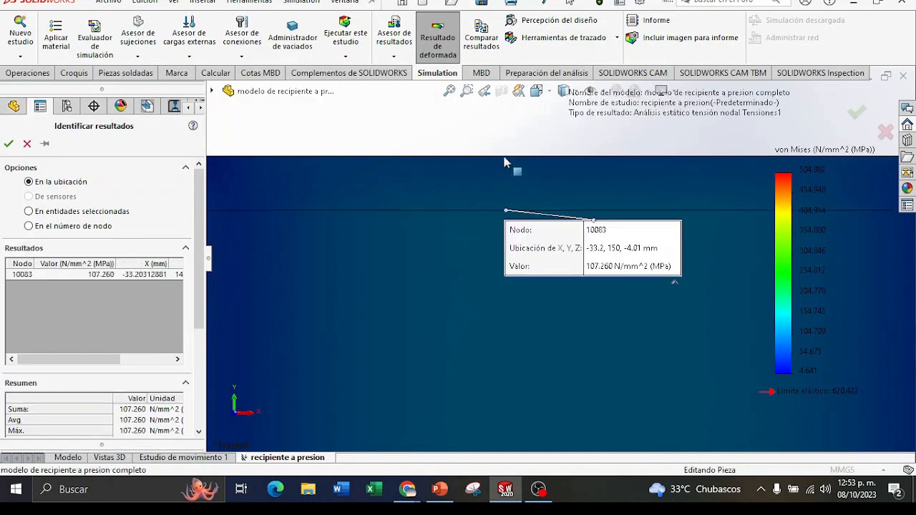
click(506, 157)
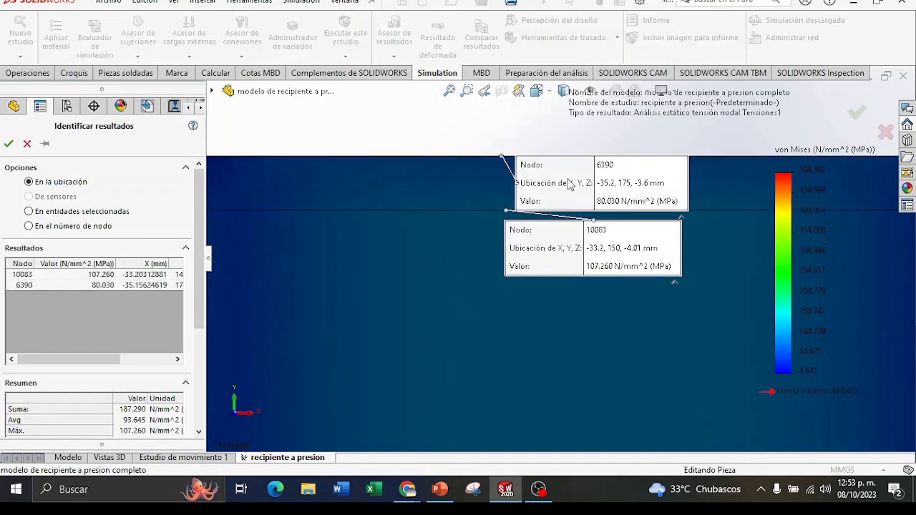
mouse_move(548, 153)
mouse_down()
mouse_move(423, 114)
mouse_move(235, 113)
mouse_up()
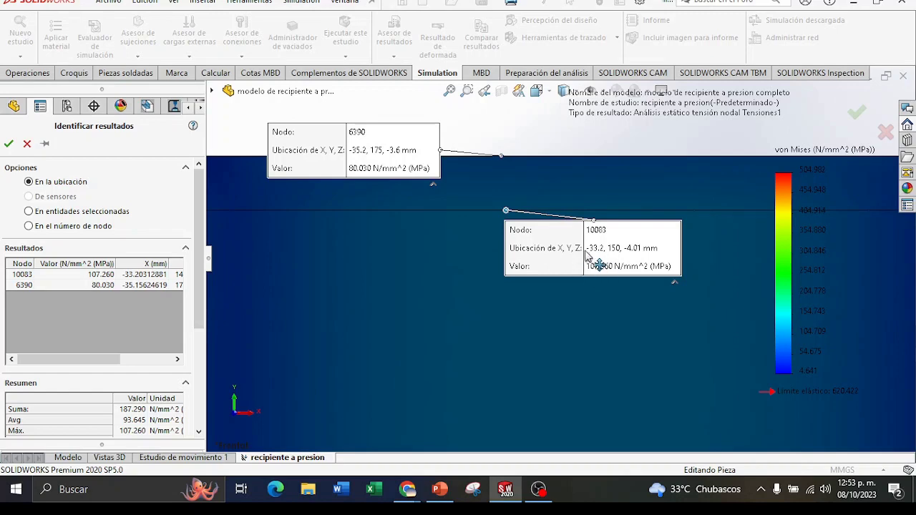
scroll(581, 266, down, 1)
scroll(576, 263, up, 2)
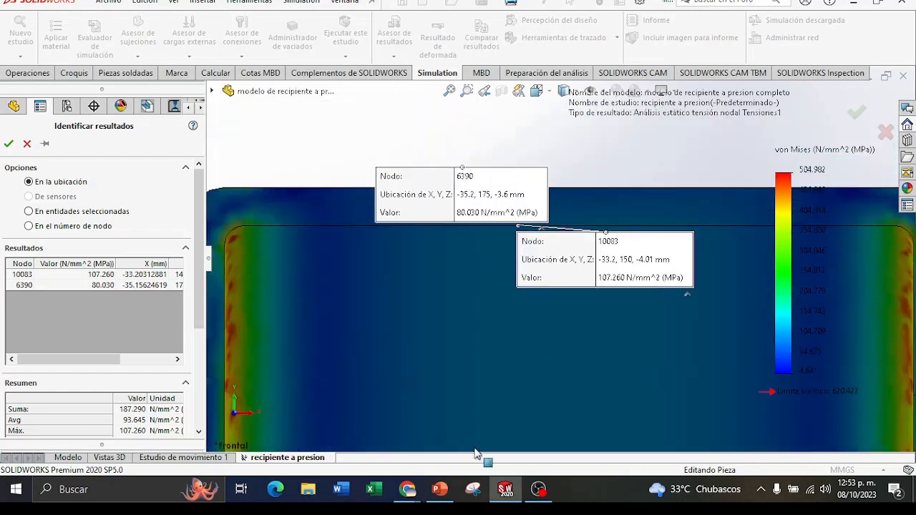
Review the CÁLCULOS and percentage-error slides in PowerPoint, then return to SOLIDWORKS.
mouse_move(439, 489)
click(422, 438)
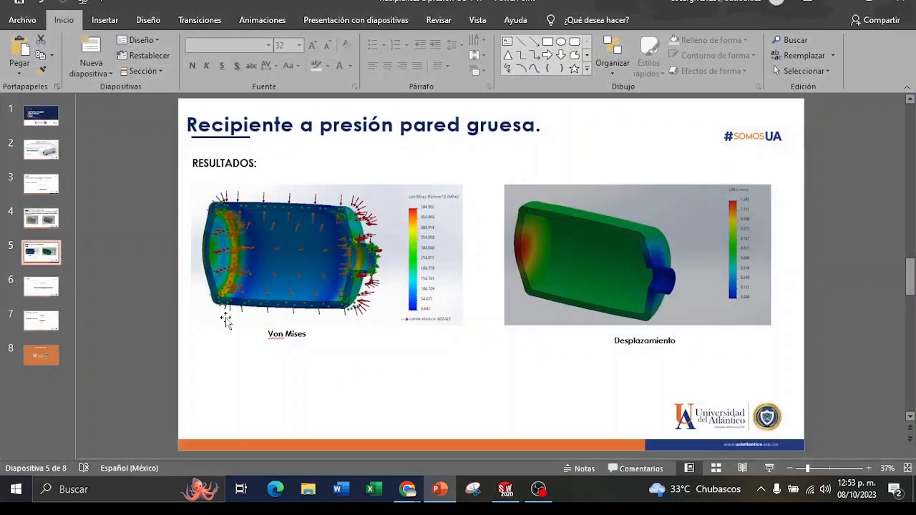
click(39, 288)
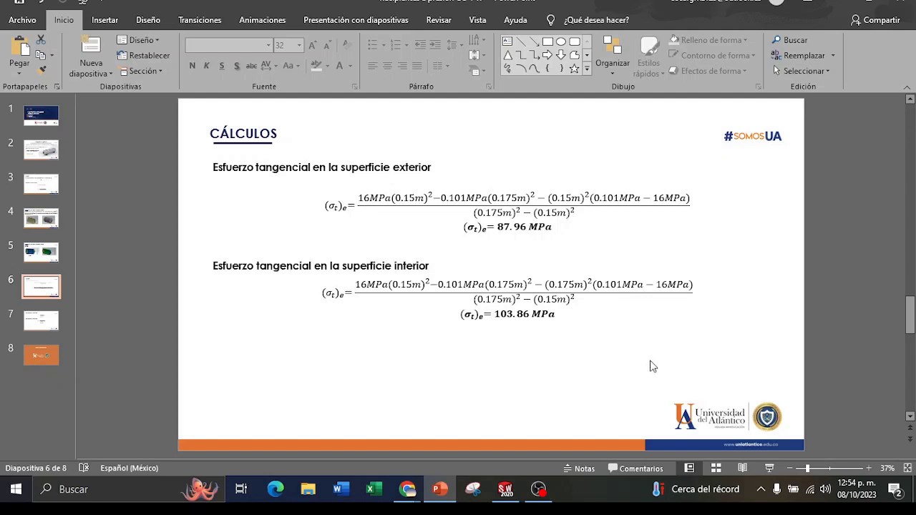
scroll(121, 336, down, 1)
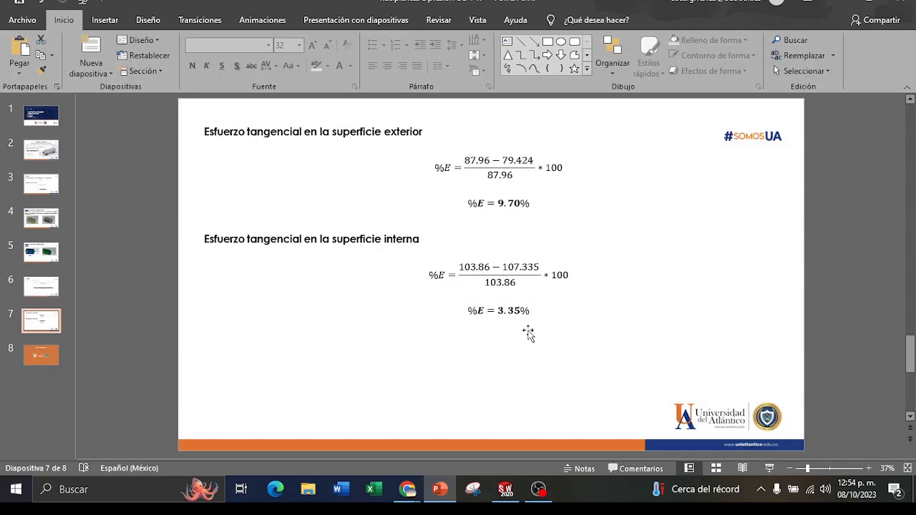
mouse_move(505, 489)
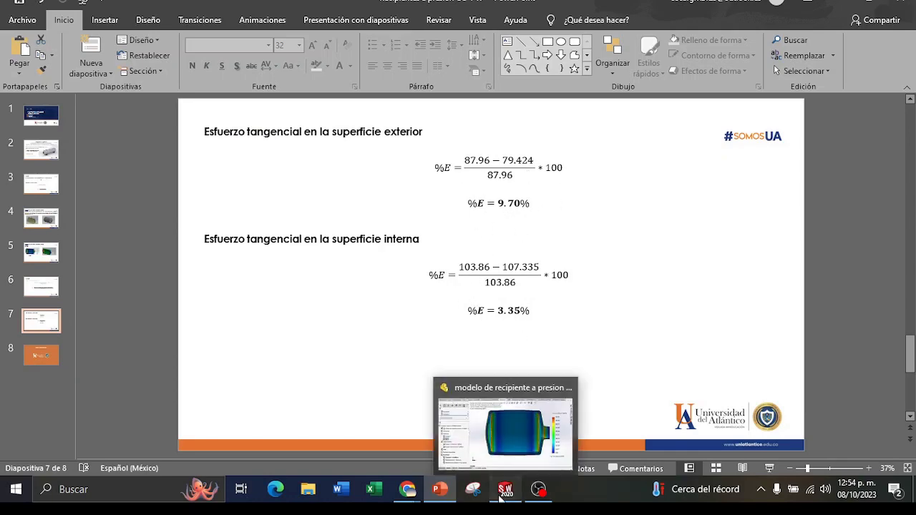
click(500, 499)
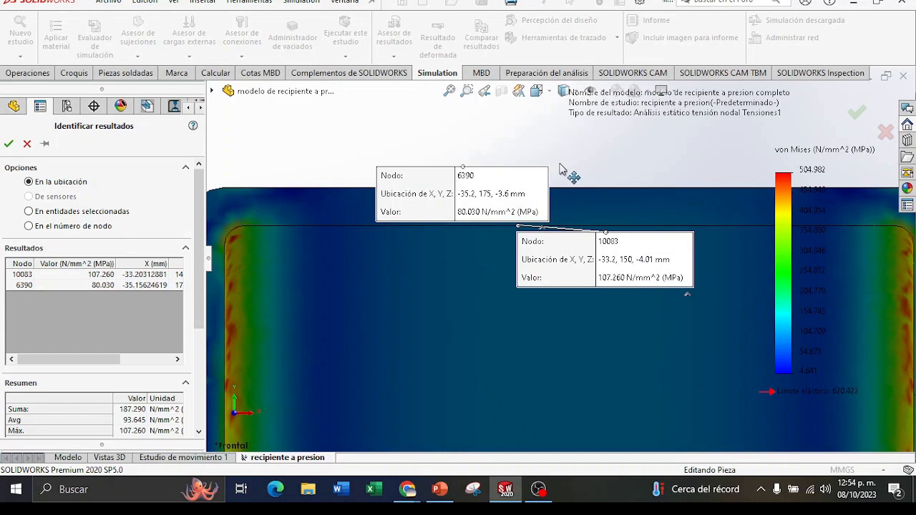
Reposition the node 6390 callout, probe top-edge node 10087 (107.264 MPa), then close the probe tool.
drag(547, 178, 573, 166)
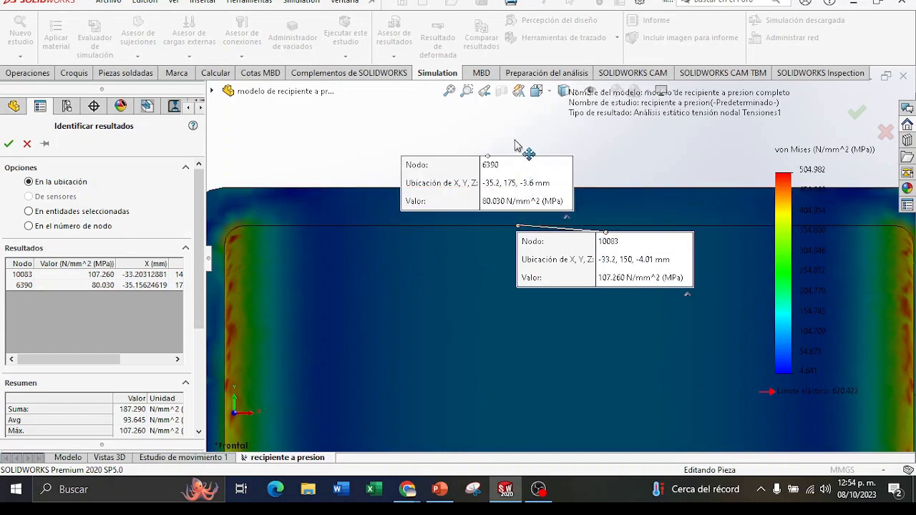
drag(562, 222, 557, 192)
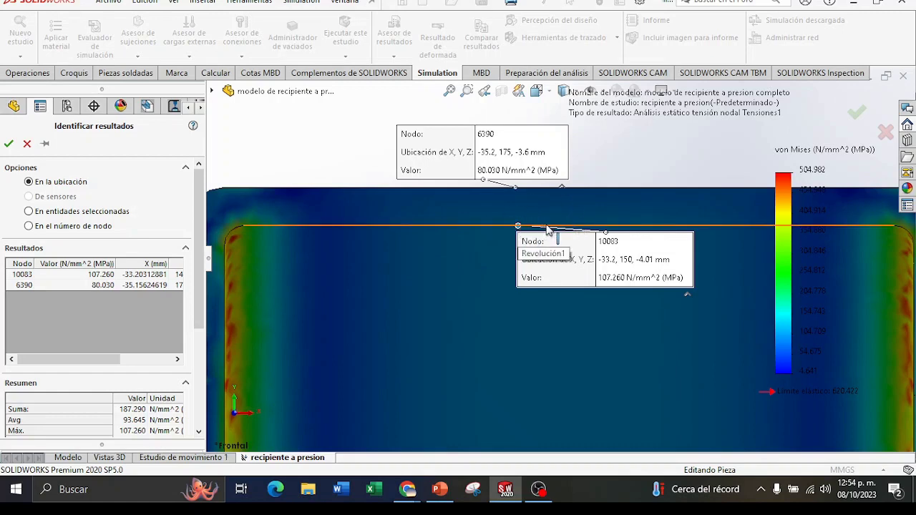
click(620, 226)
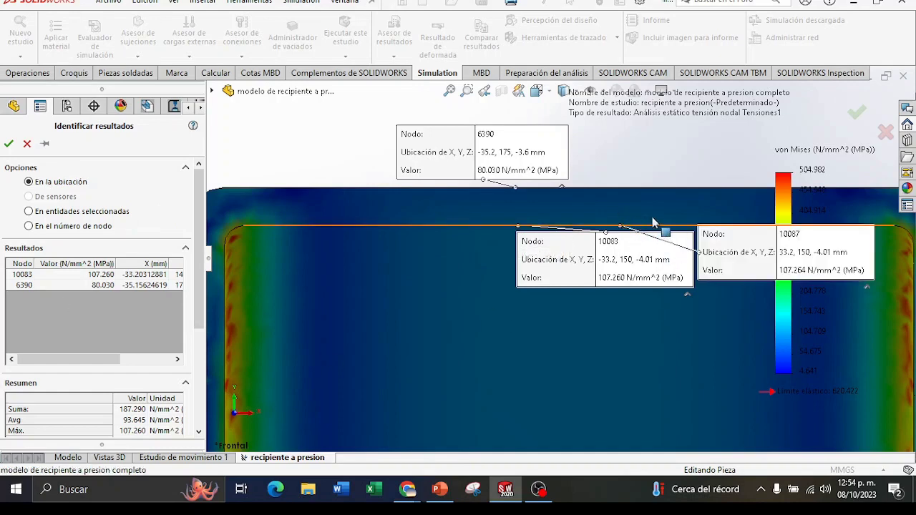
drag(746, 261, 533, 378)
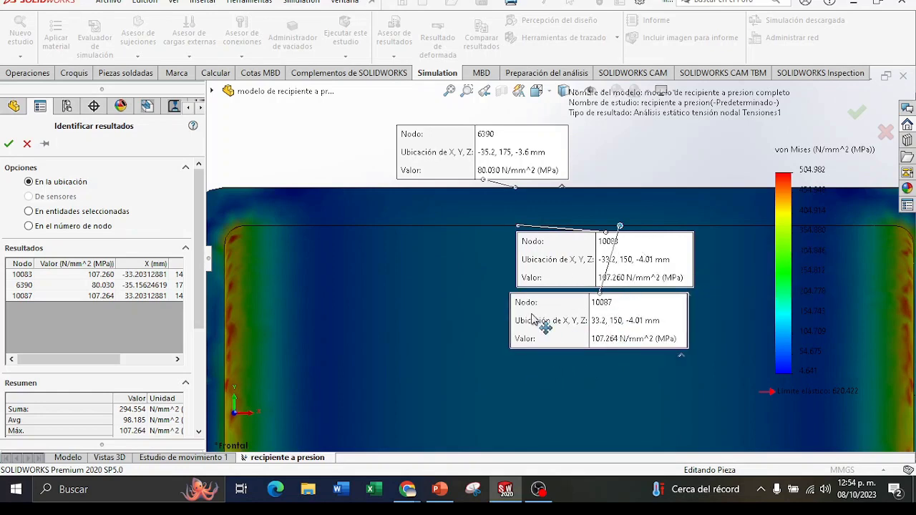
click(26, 144)
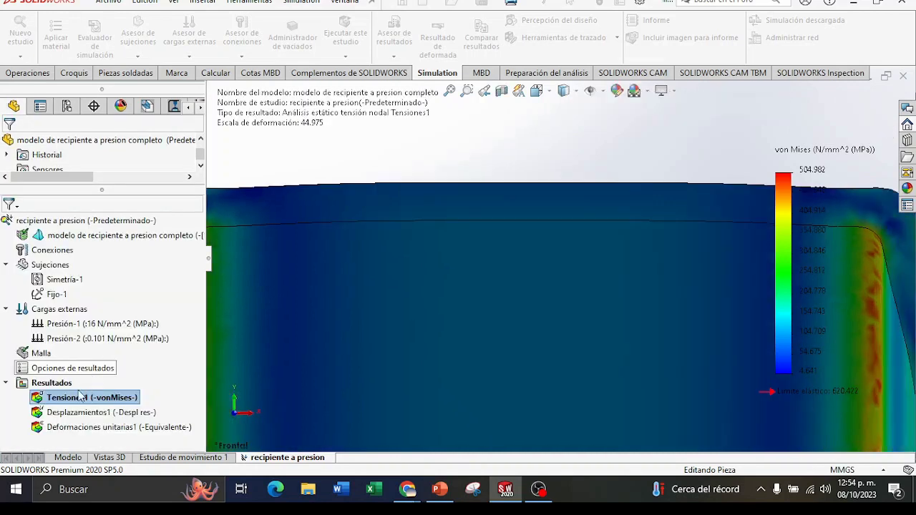
Show the Desplazamientos1 URES plot, peaking at 1.245 mm, zoomed out to the whole vessel.
right_click(64, 412)
click(99, 313)
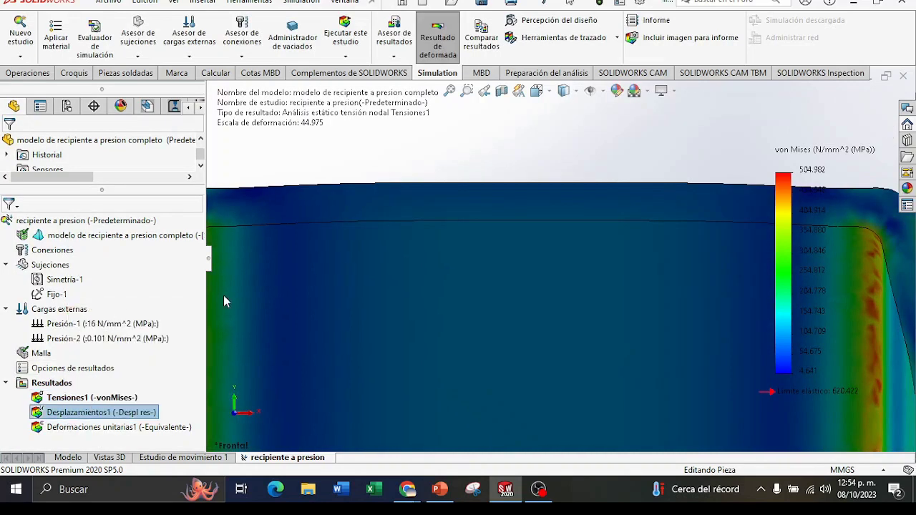
scroll(429, 248, up, 3)
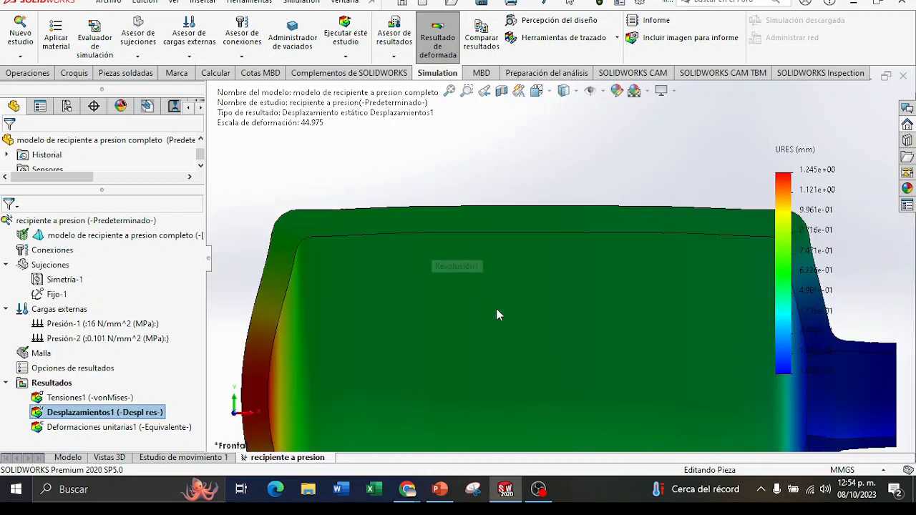
scroll(496, 309, up, 3)
scroll(533, 331, down, 1)
scroll(548, 336, up, 1)
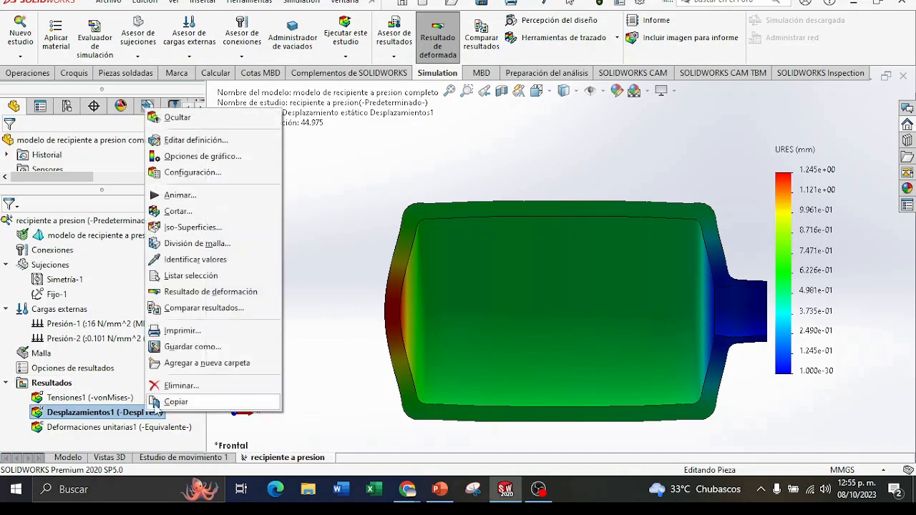
right_click(146, 412)
click(191, 144)
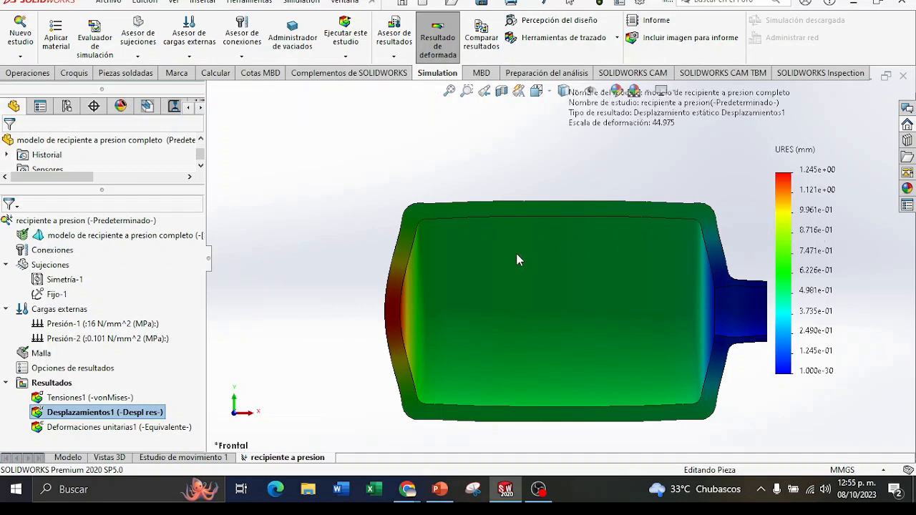
Set the Desplazamientos1 legend number format to floating (fixed) decimals.
double_click(809, 295)
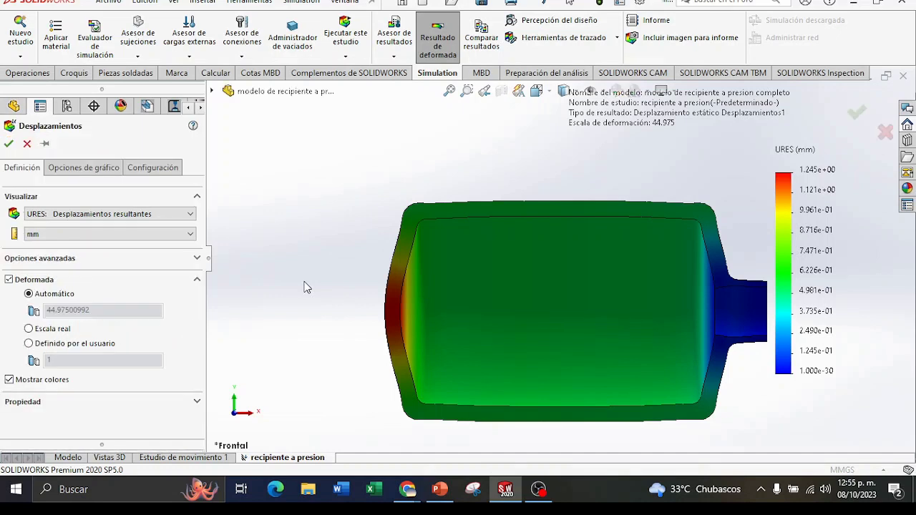
click(83, 168)
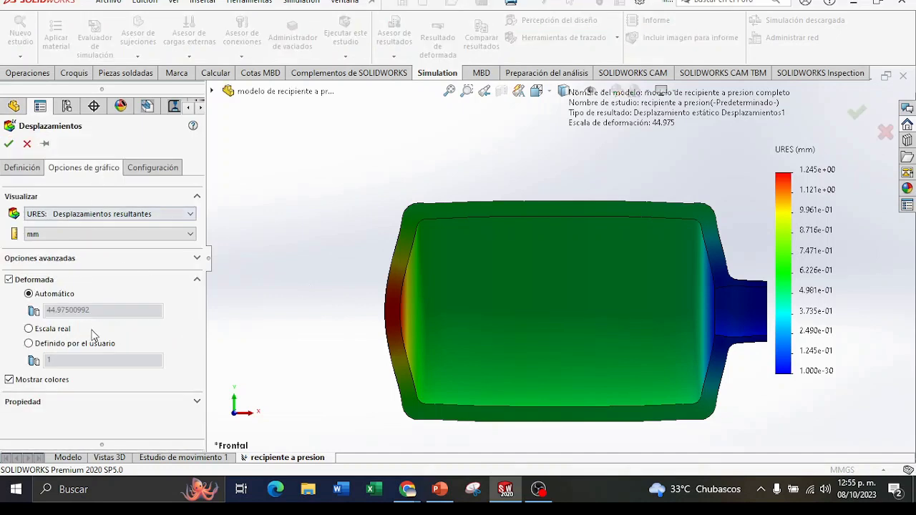
scroll(95, 336, down, 3)
scroll(106, 372, down, 3)
click(112, 362)
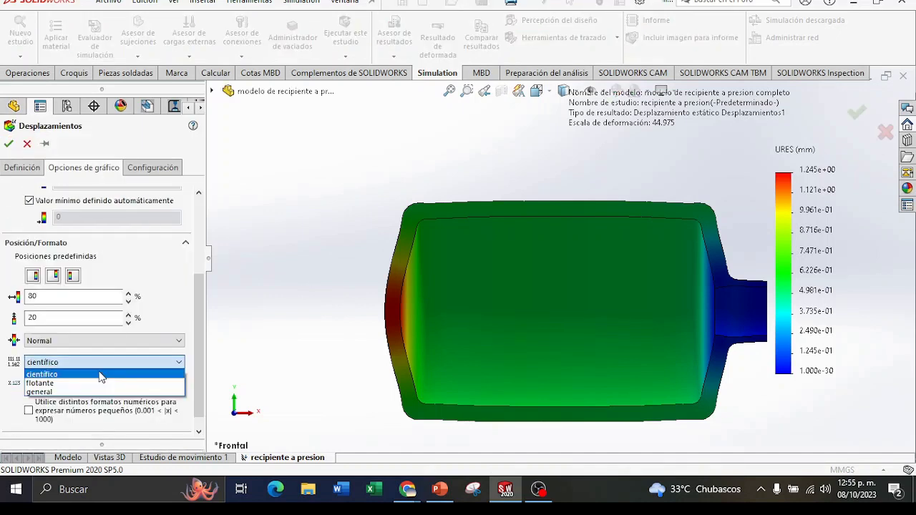
click(88, 384)
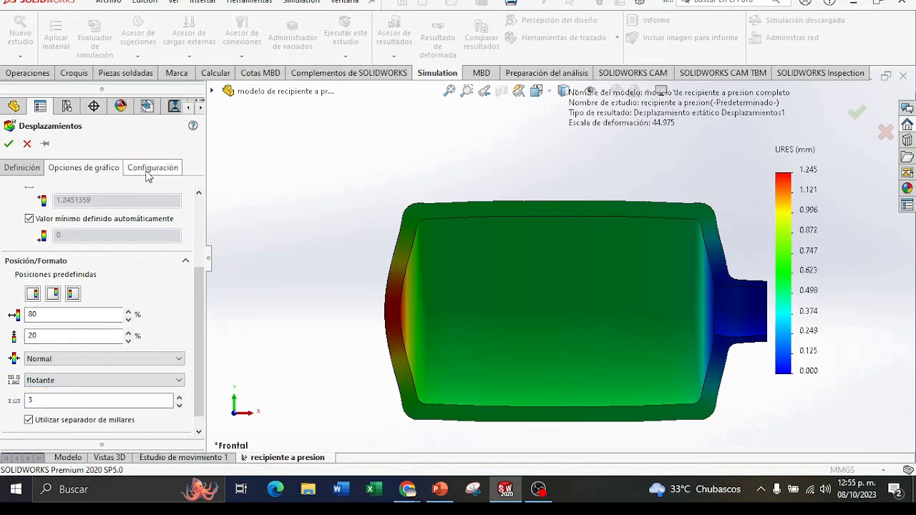
Overlay the undeformed model on the deformed shape at 0.34 transparency and apply.
click(151, 167)
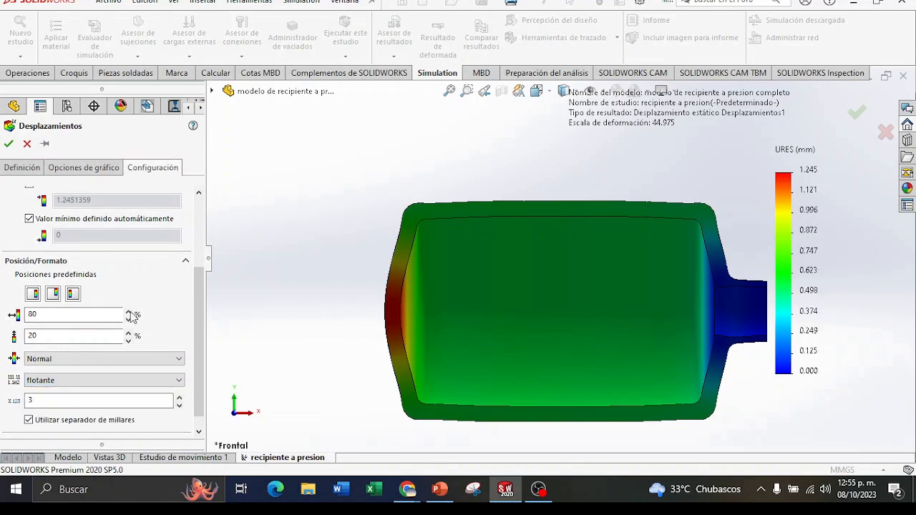
scroll(132, 318, down, 5)
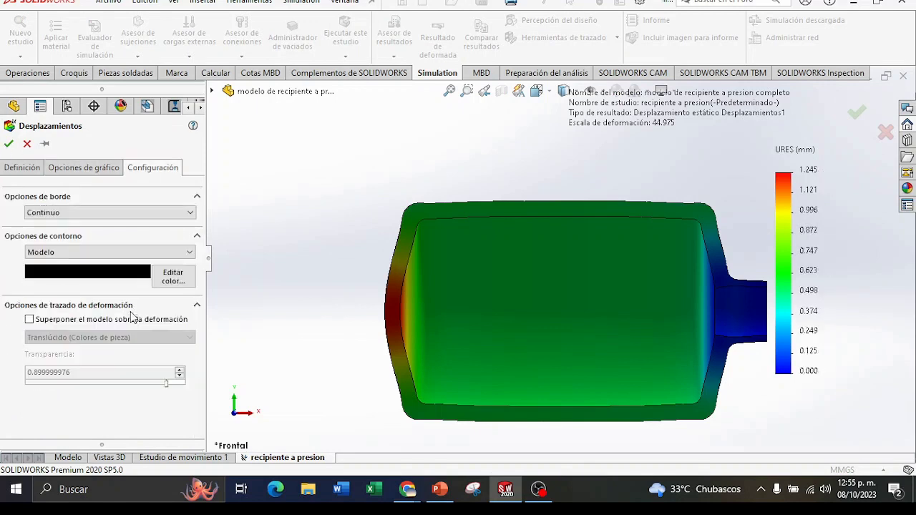
click(30, 321)
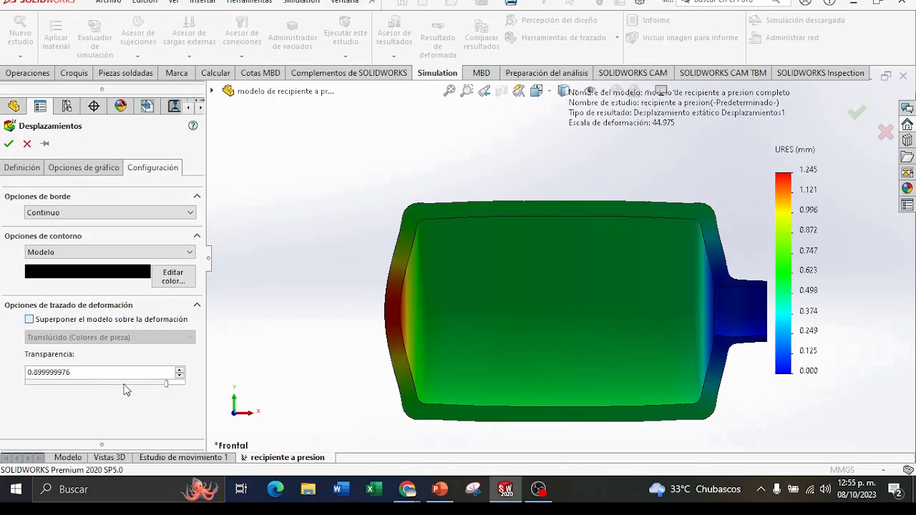
drag(165, 384, 79, 384)
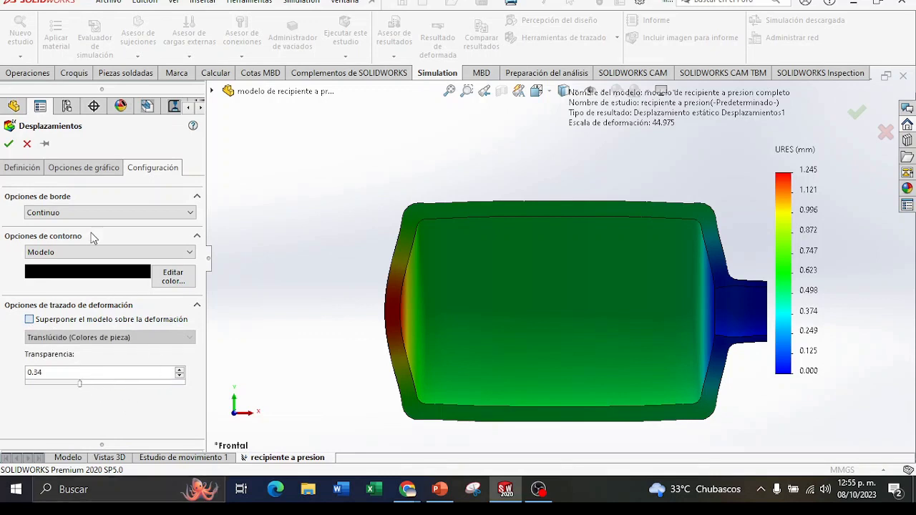
click(30, 320)
click(9, 143)
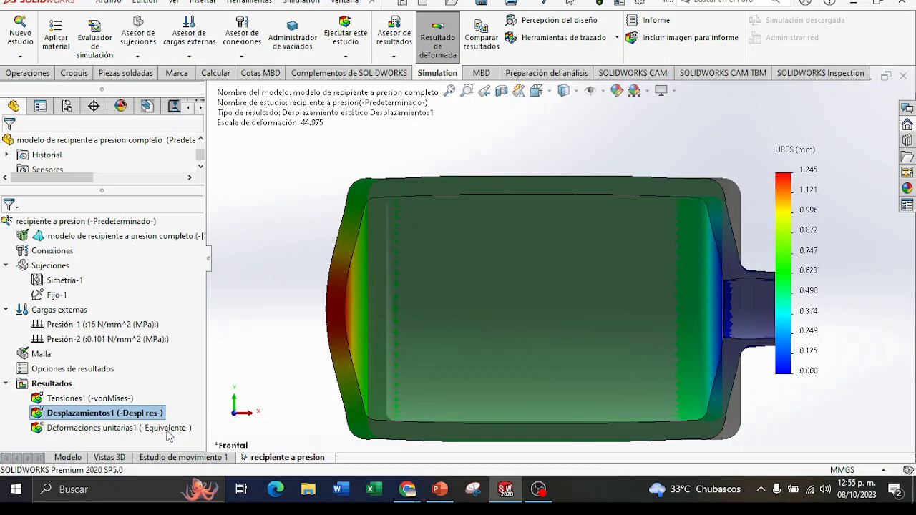
Switch the Desplazamientos1 deformed shape to Escala real (scale 1), then zoom to check the model.
right_click(108, 413)
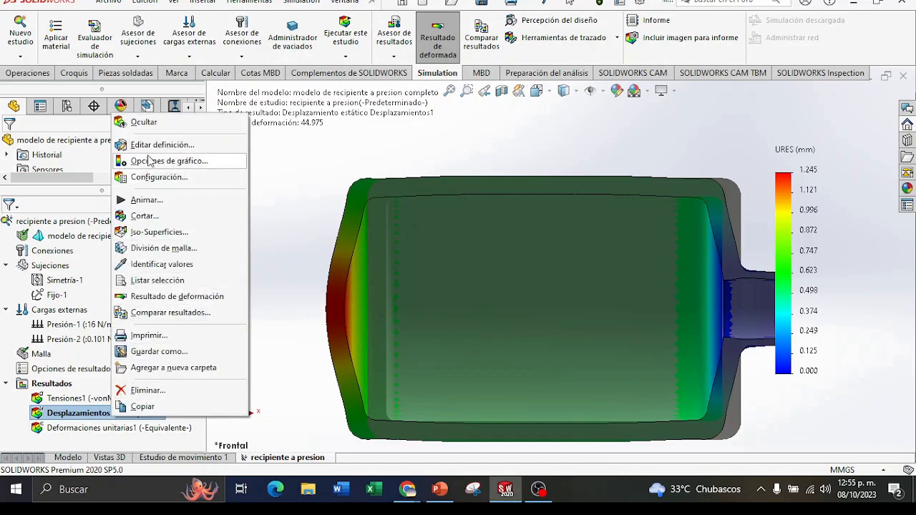
click(151, 146)
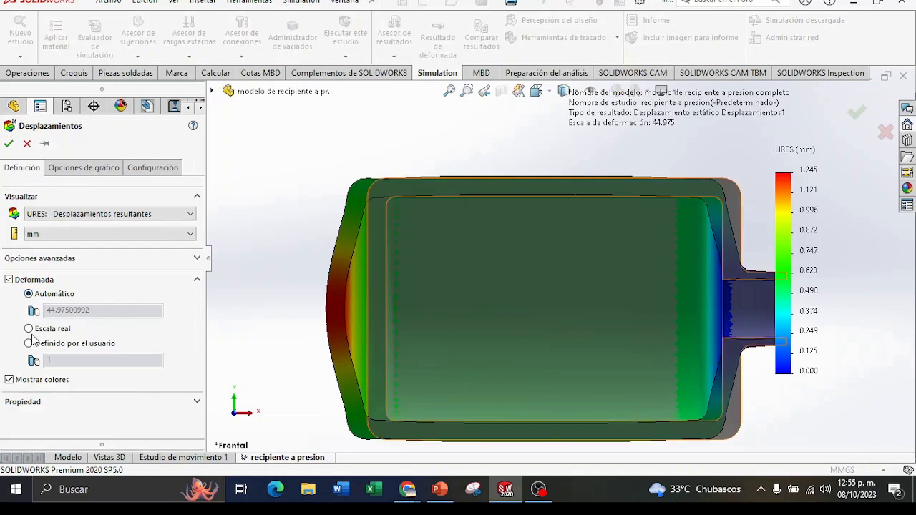
click(29, 331)
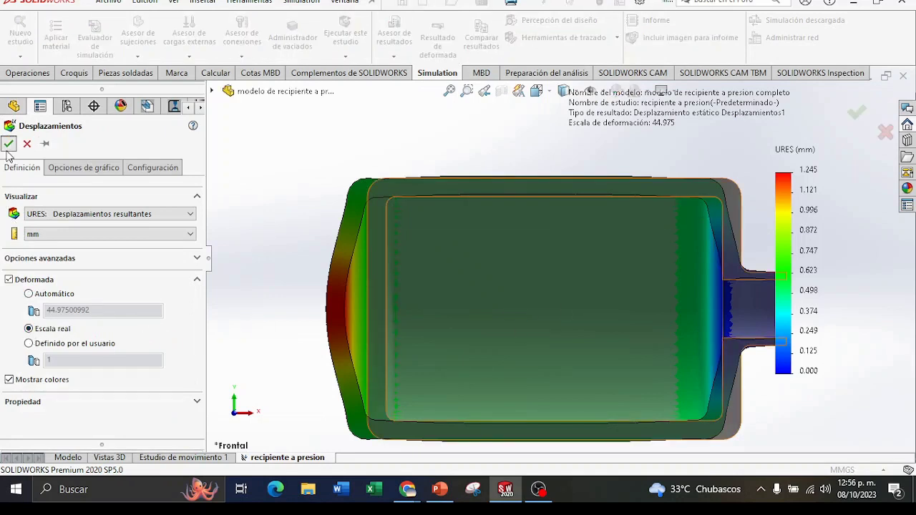
click(9, 144)
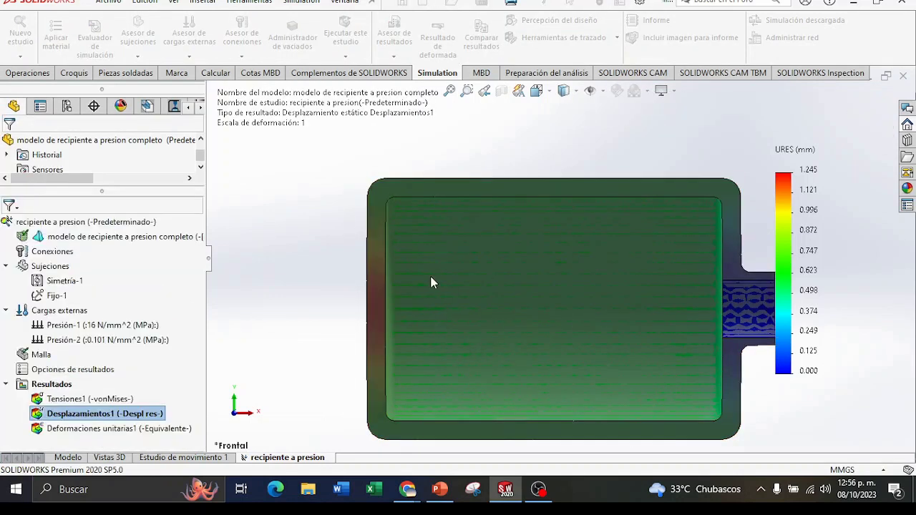
scroll(374, 306, down, 1)
scroll(356, 302, down, 1)
scroll(355, 301, down, 1)
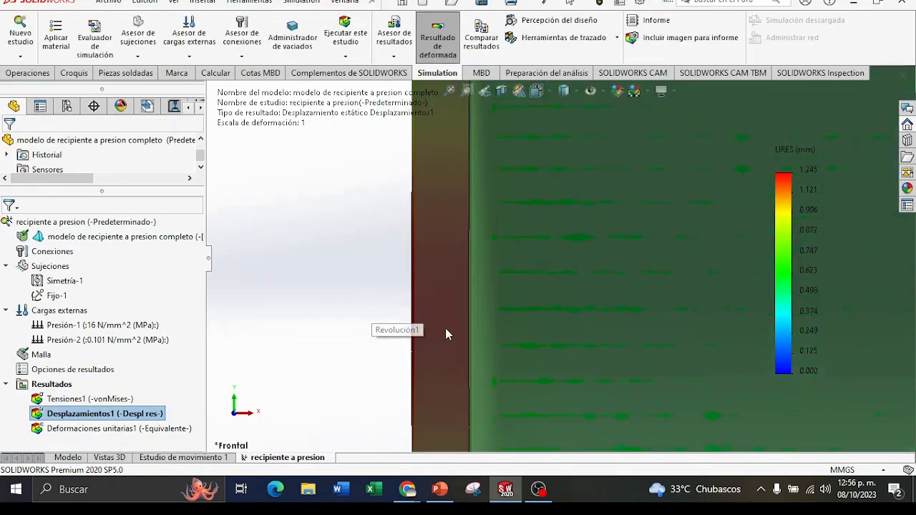
scroll(567, 348, up, 1)
scroll(596, 338, up, 1)
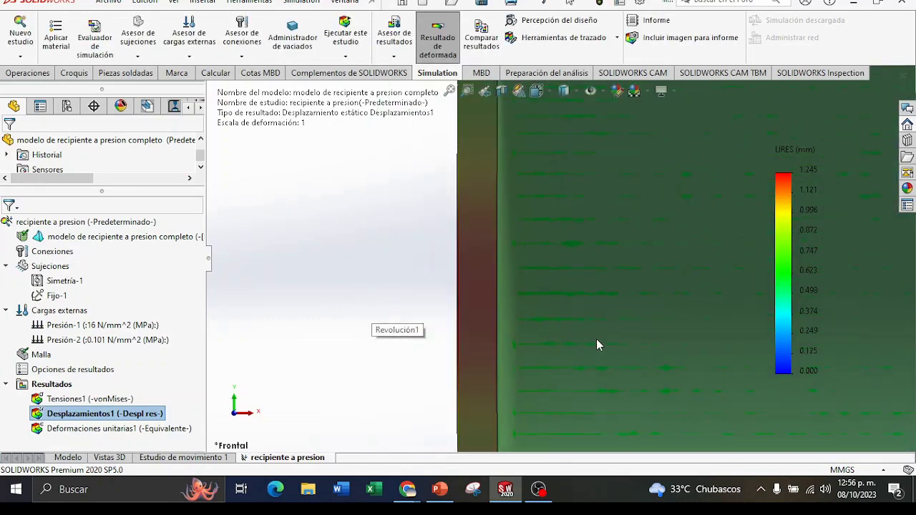
scroll(667, 325, up, 1)
scroll(667, 325, up, 1)
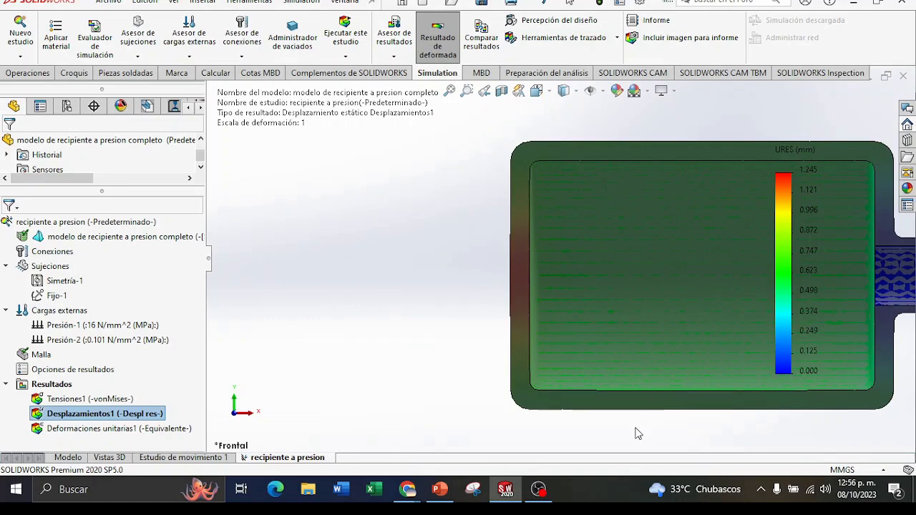
click(539, 490)
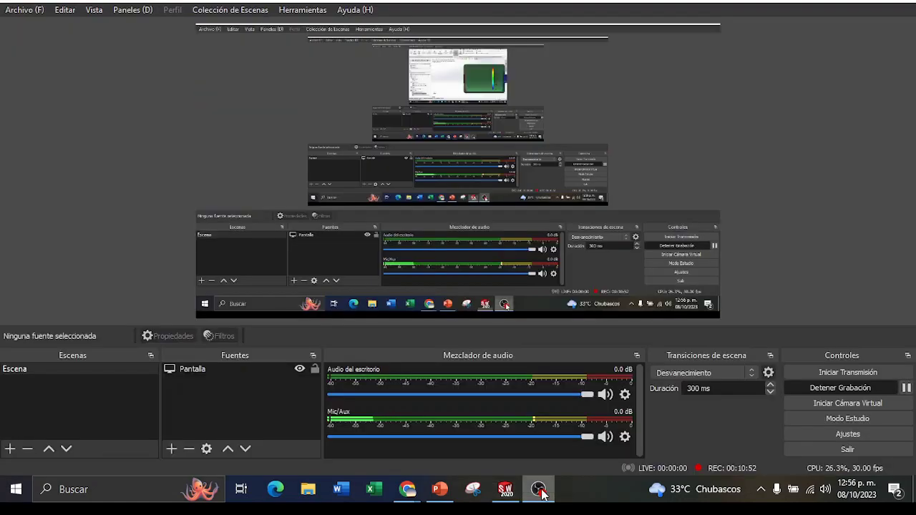